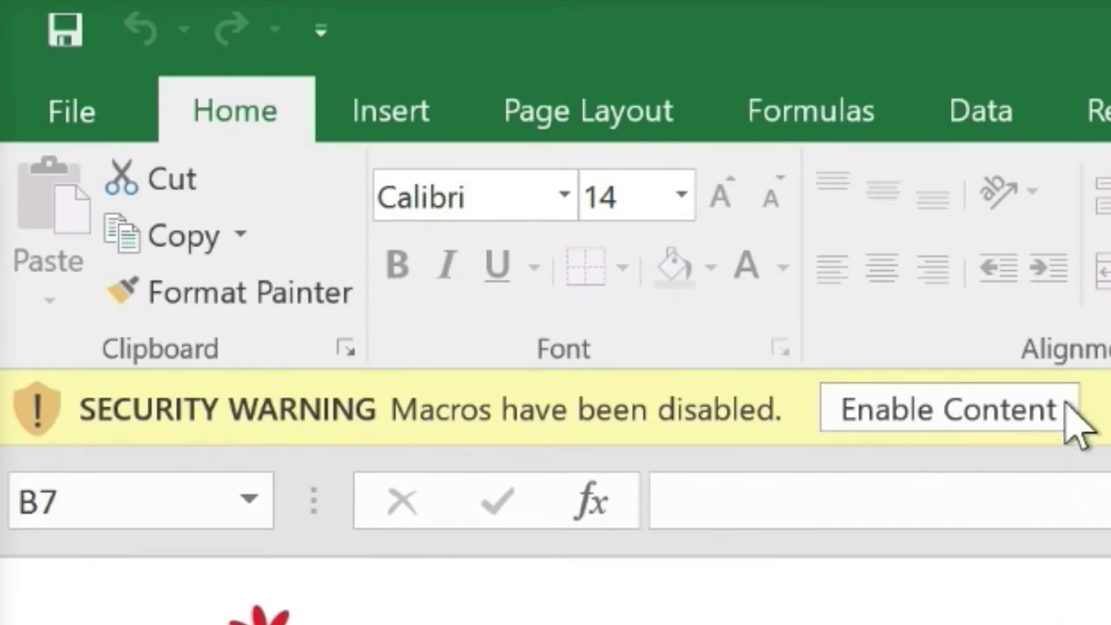
Enable the workbook's macros and select the Instructions heading on the Instructions sheet.
{"action": "left_click", "coordinate": [1047, 423]}
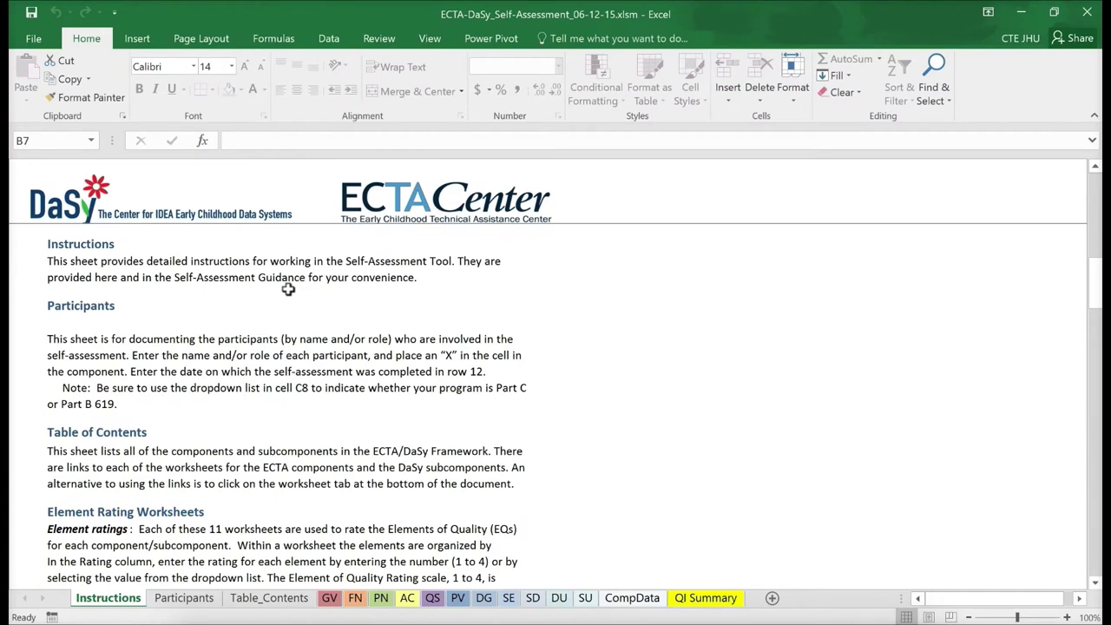
{"action": "left_click", "coordinate": [221, 242]}
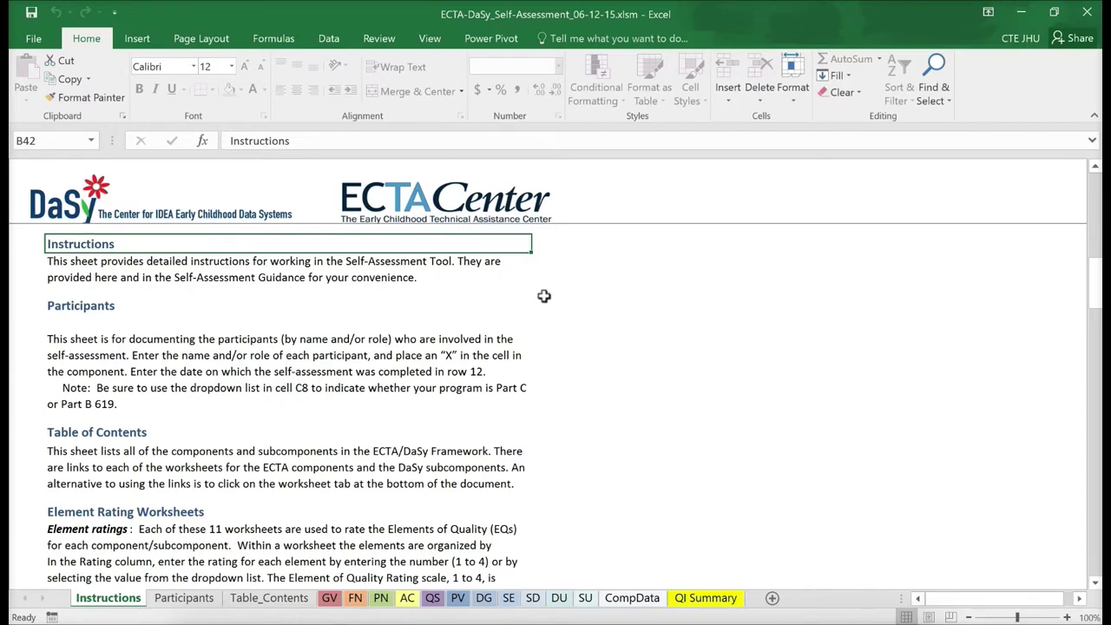
{"action": "scroll", "coordinate": [543, 297], "scroll_direction": "up", "scroll_amount": 6}
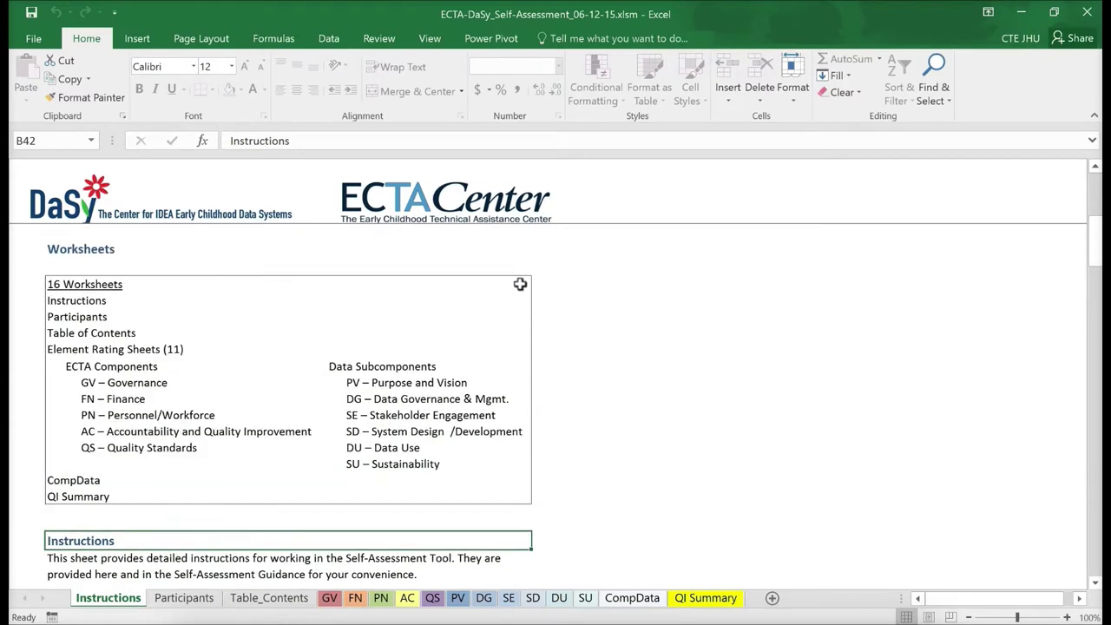
Review the 16 Worksheets list on the Instructions sheet, then go to the Participants sheet.
{"action": "left_click", "coordinate": [520, 284]}
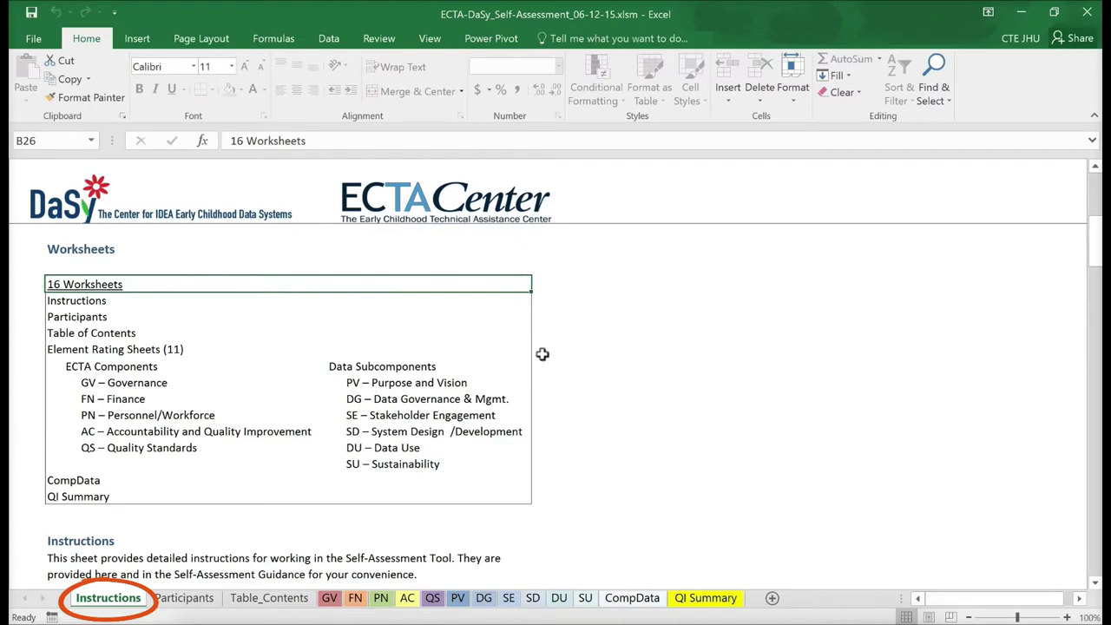
{"action": "scroll", "coordinate": [549, 369], "scroll_direction": "down", "scroll_amount": 2}
{"action": "scroll", "coordinate": [549, 369], "scroll_direction": "down", "scroll_amount": 2}
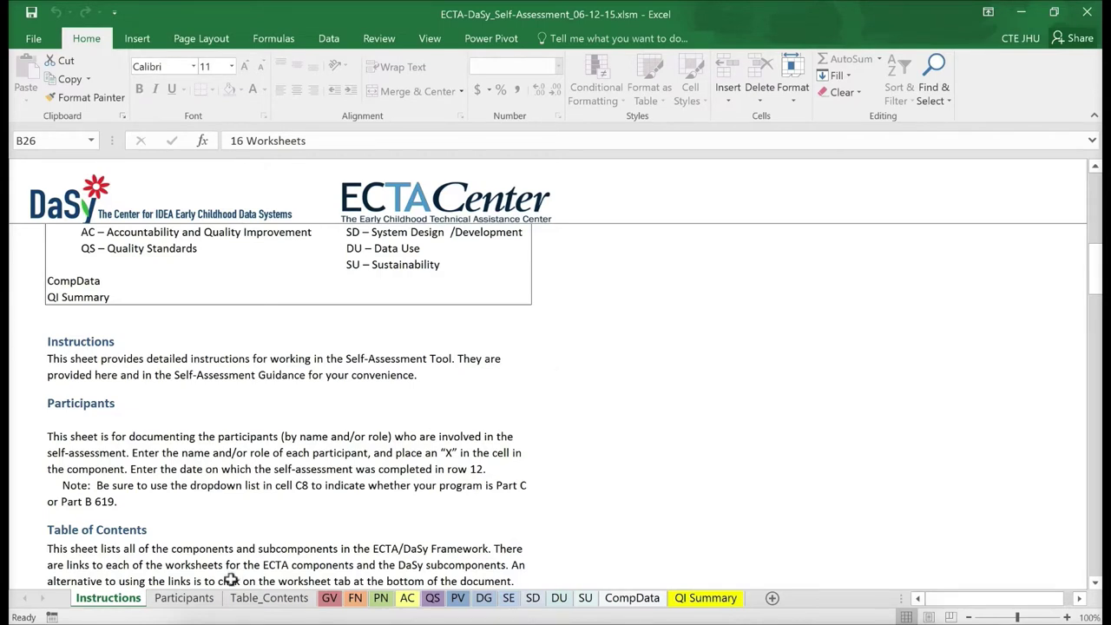
{"action": "left_click", "coordinate": [209, 601]}
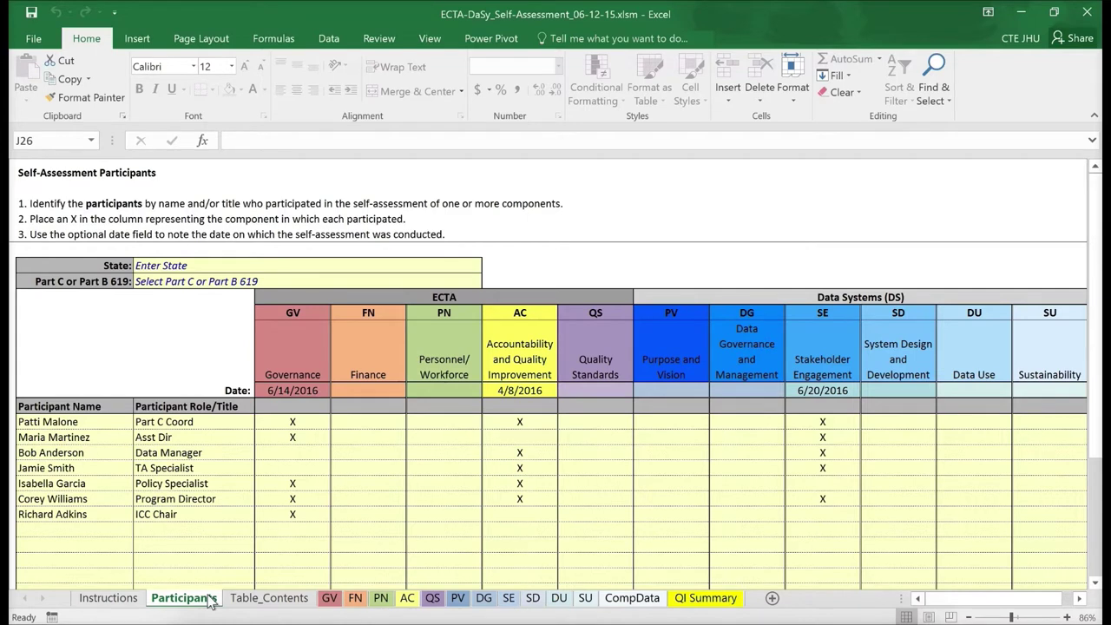
Choose Part B 619 in the Part C or Part B 619 field's dropdown.
{"action": "left_click", "coordinate": [464, 265]}
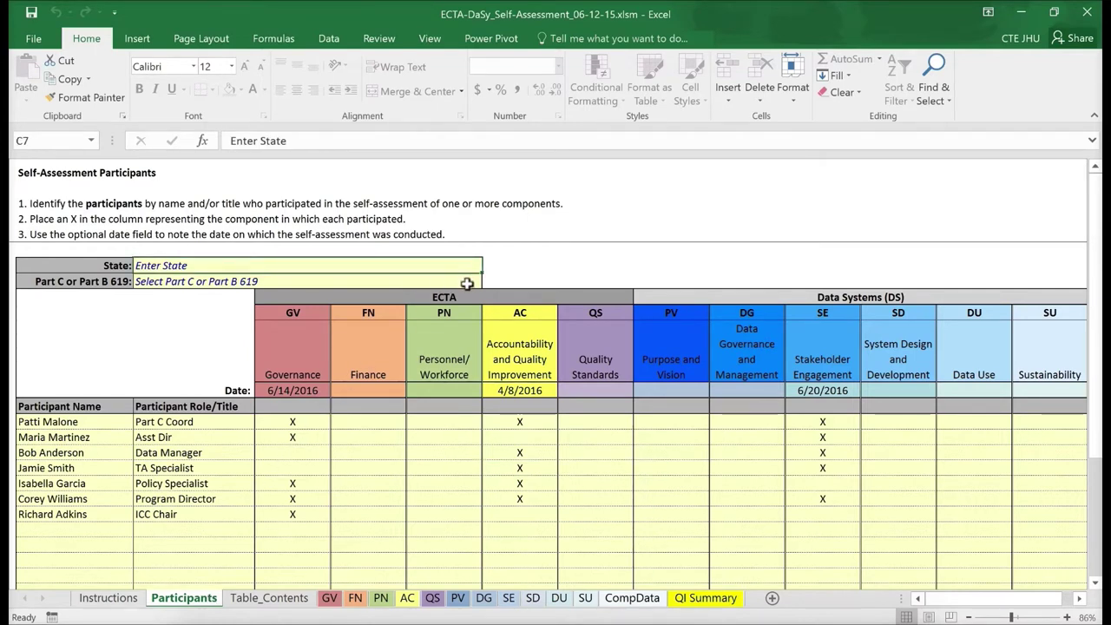
{"action": "left_click", "coordinate": [471, 282]}
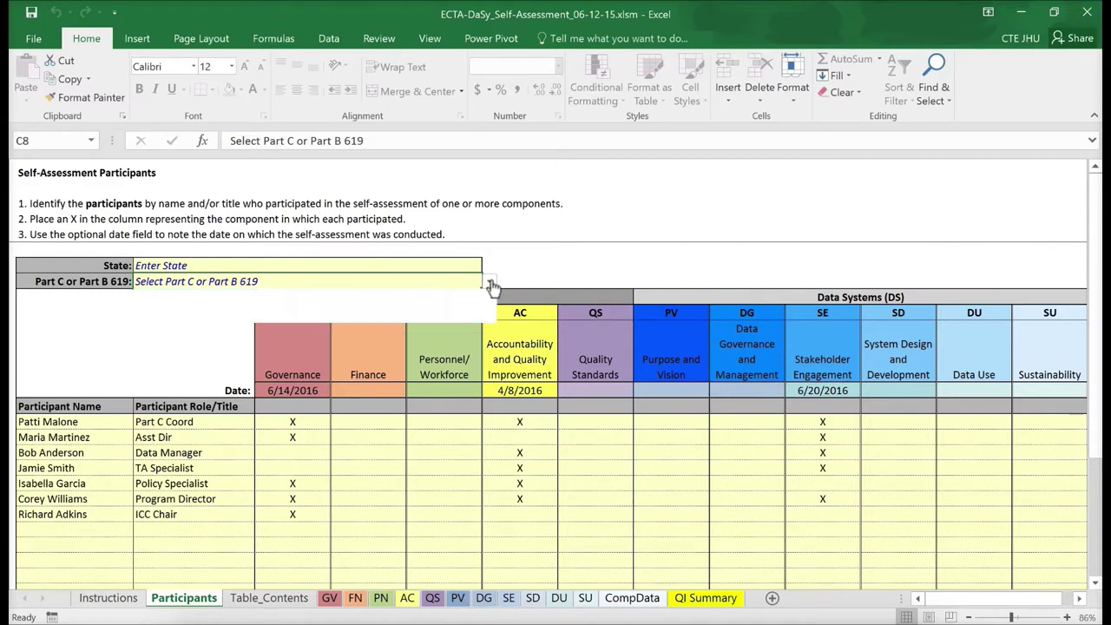
{"action": "left_click", "coordinate": [489, 285]}
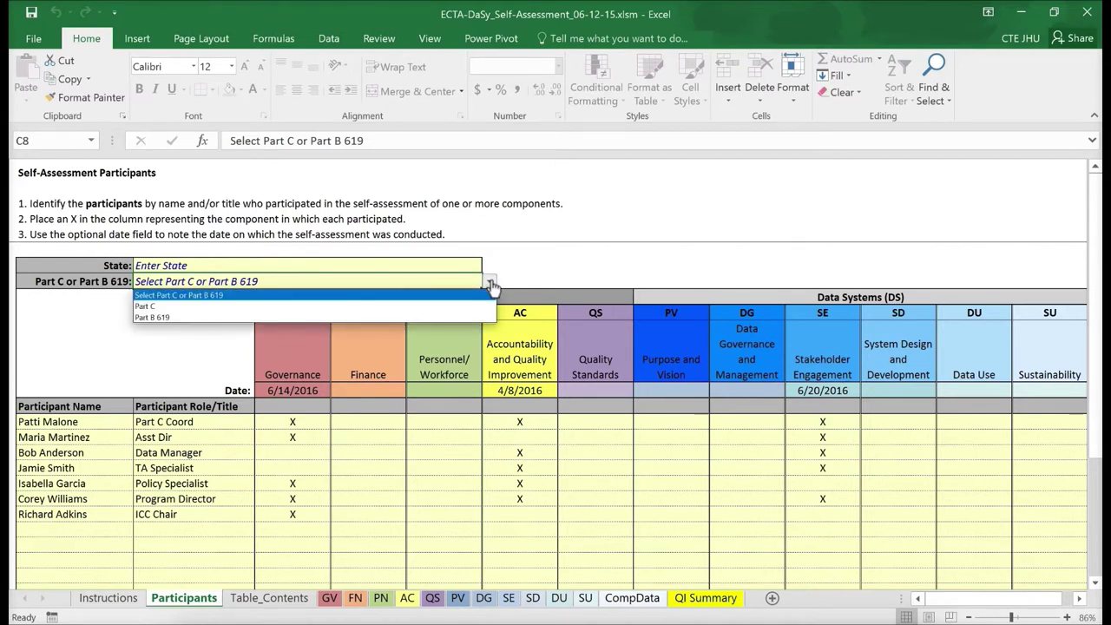
{"action": "left_click", "coordinate": [432, 318]}
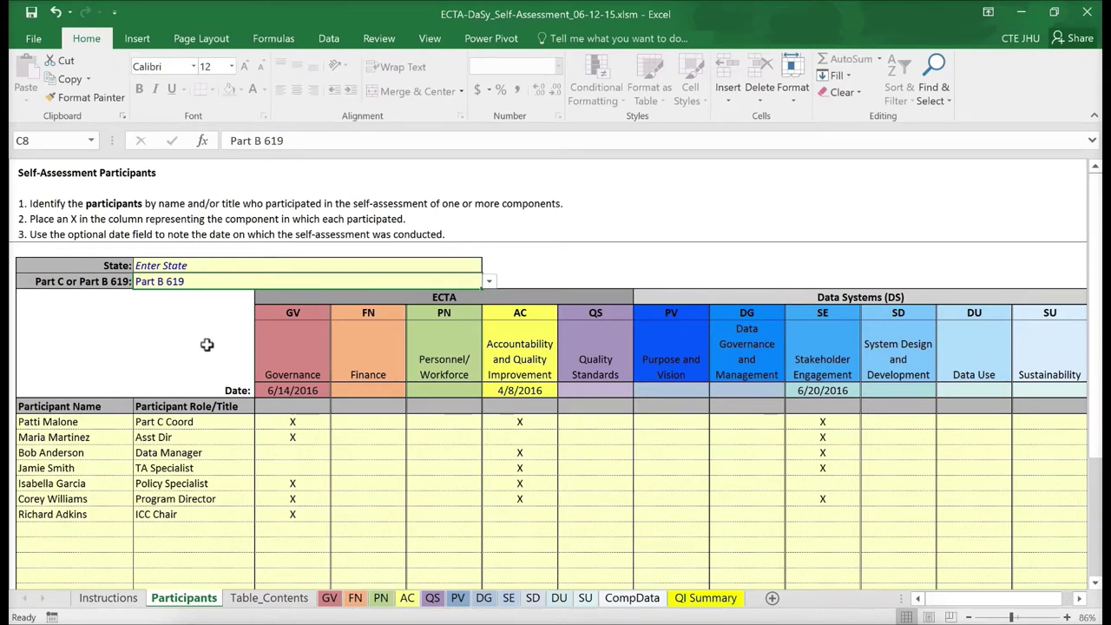
Check the GV and AC dates and the participant entries, then go to Table_Contents.
{"action": "left_click", "coordinate": [267, 390]}
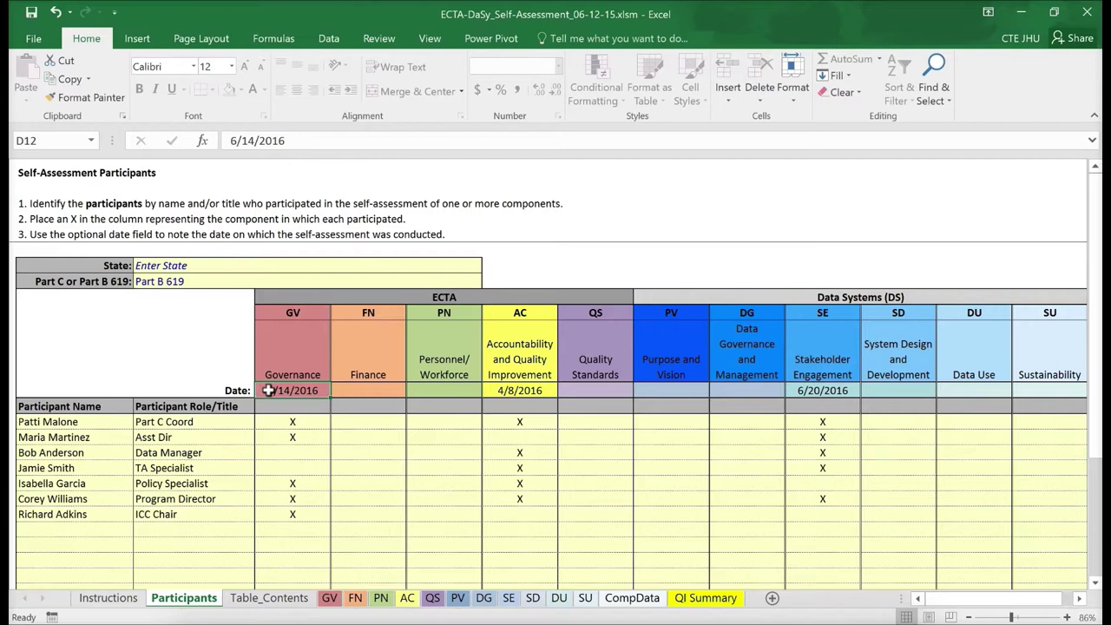
{"action": "left_click", "coordinate": [491, 390]}
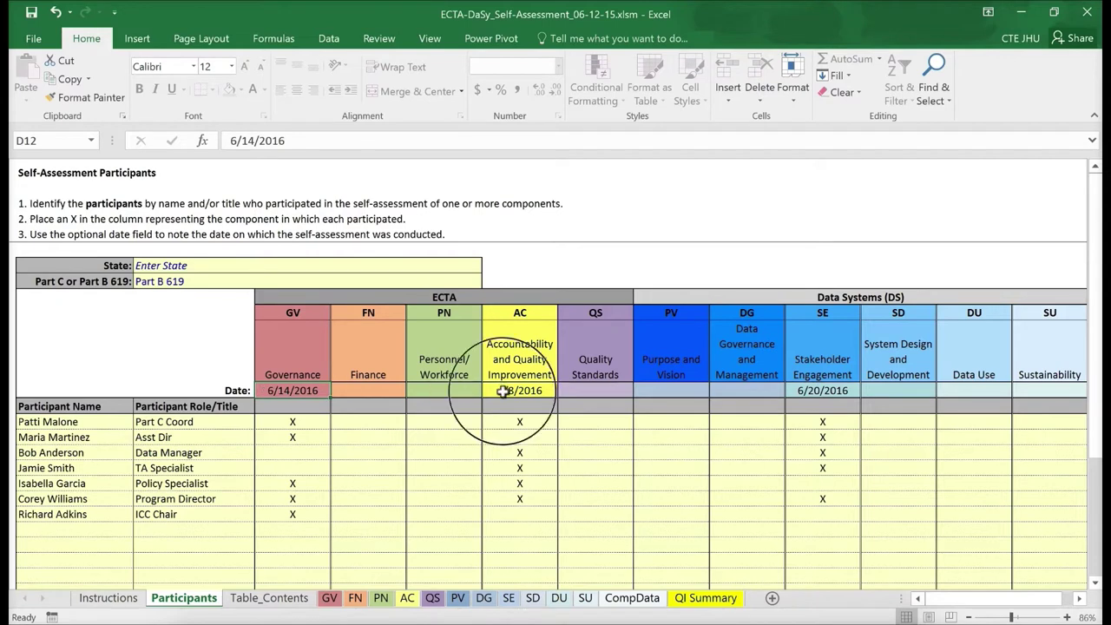
{"action": "left_click", "coordinate": [124, 425]}
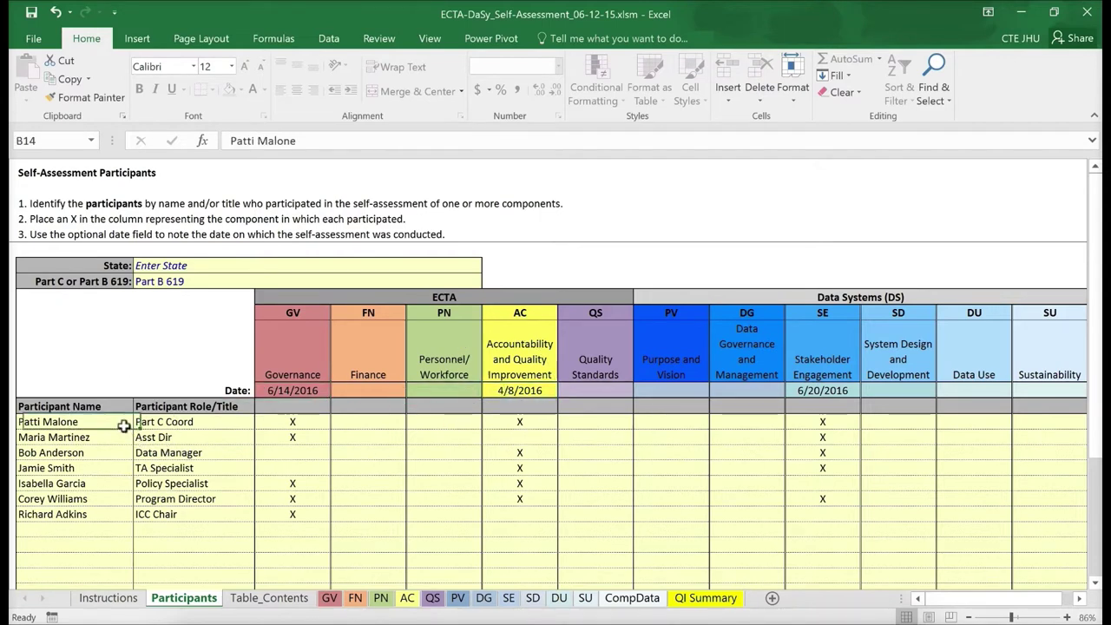
{"action": "left_click", "coordinate": [221, 425]}
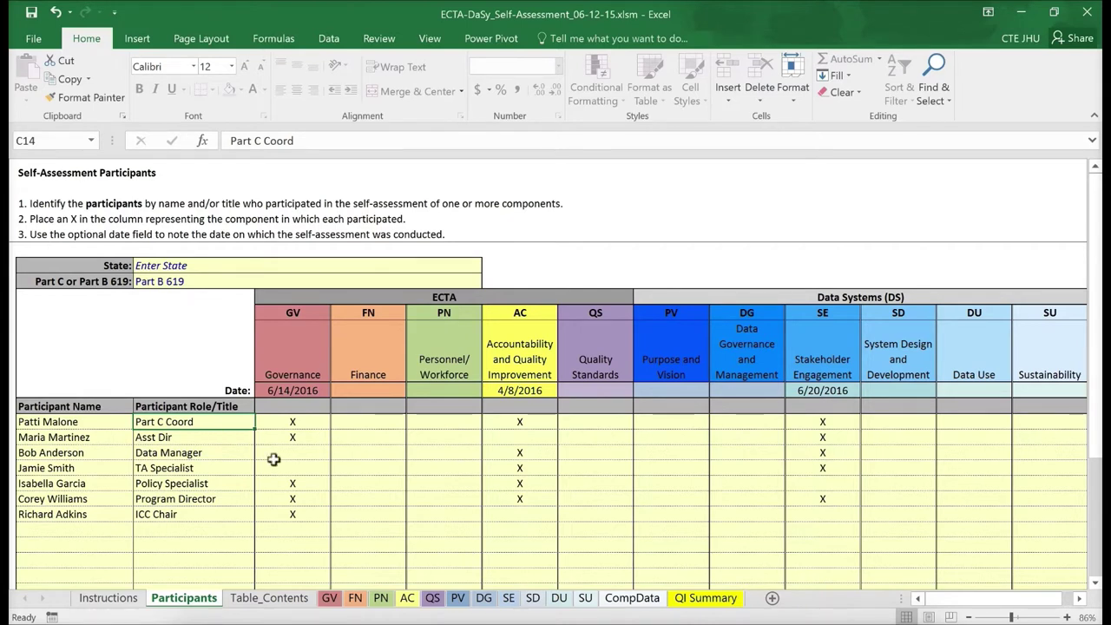
{"action": "left_click", "coordinate": [317, 516]}
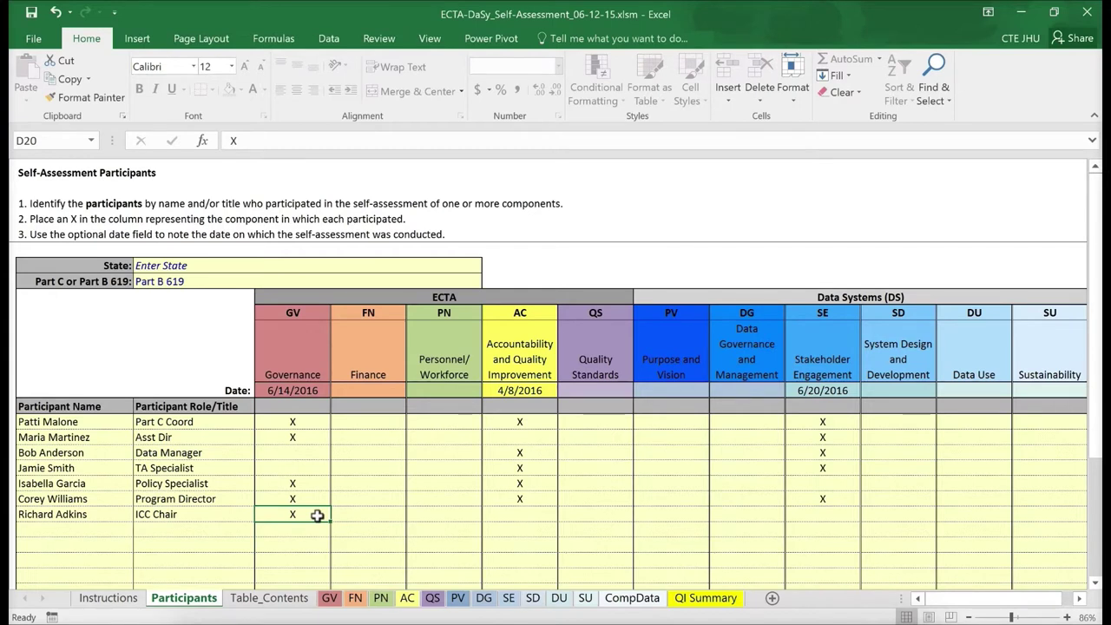
{"action": "left_click", "coordinate": [269, 598]}
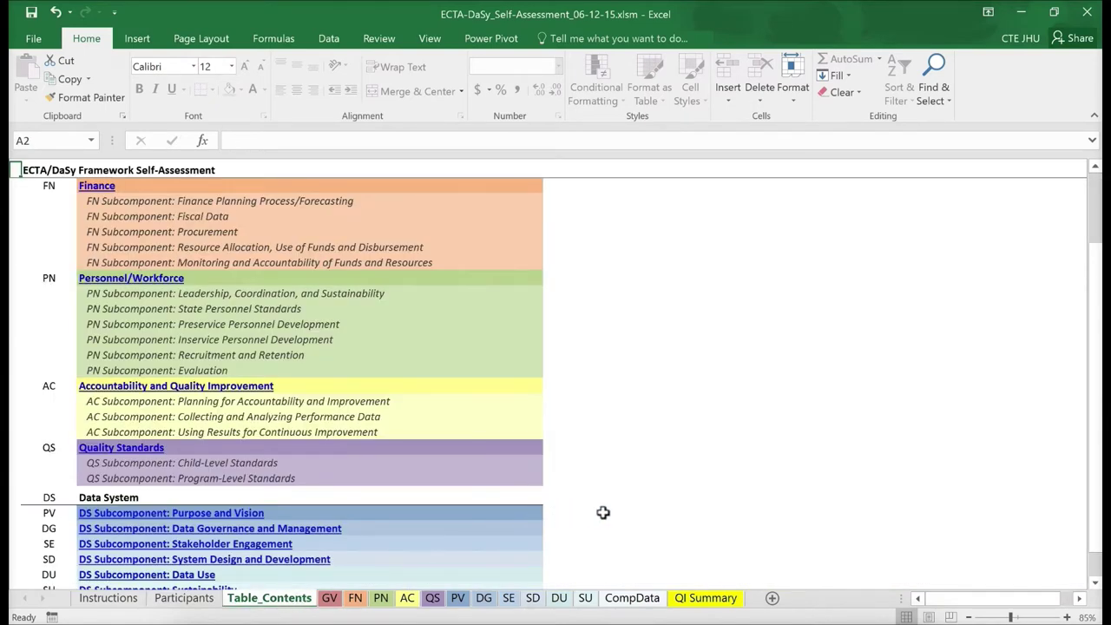
Scroll through the Table_Contents component list and back to the top.
{"action": "scroll", "coordinate": [604, 514], "scroll_direction": "down", "scroll_amount": 3}
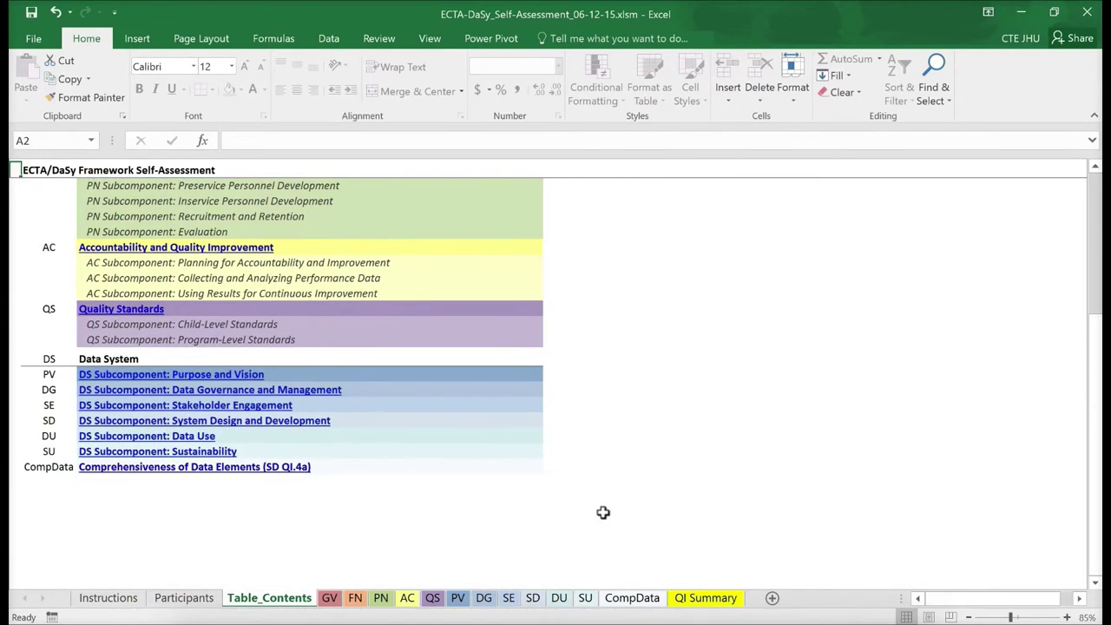
{"action": "scroll", "coordinate": [604, 513], "scroll_direction": "up", "scroll_amount": 3}
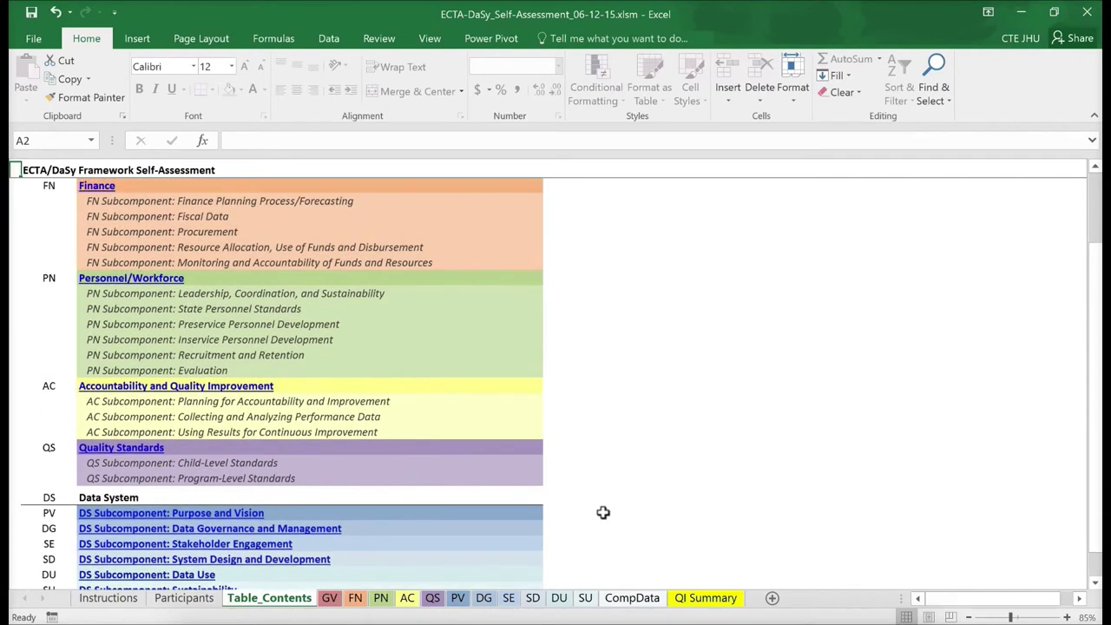
{"action": "scroll", "coordinate": [604, 514], "scroll_direction": "up", "scroll_amount": 2}
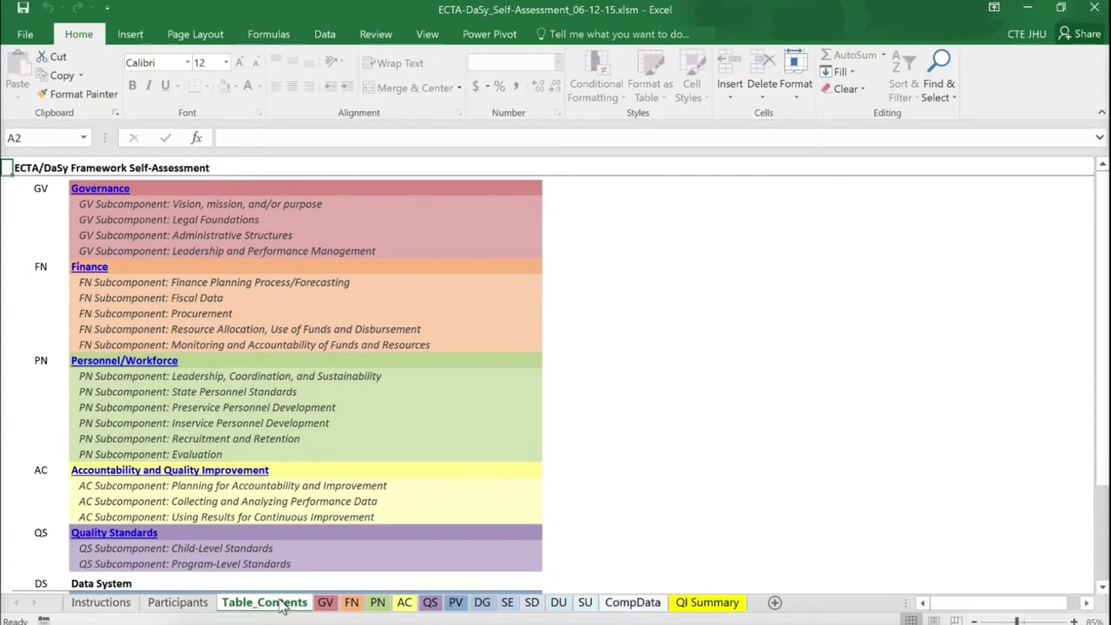
Open the GV Governance sheet, review the QI 1 and QI 2 items, and select item c's Evidence note.
{"action": "left_click", "coordinate": [326, 605]}
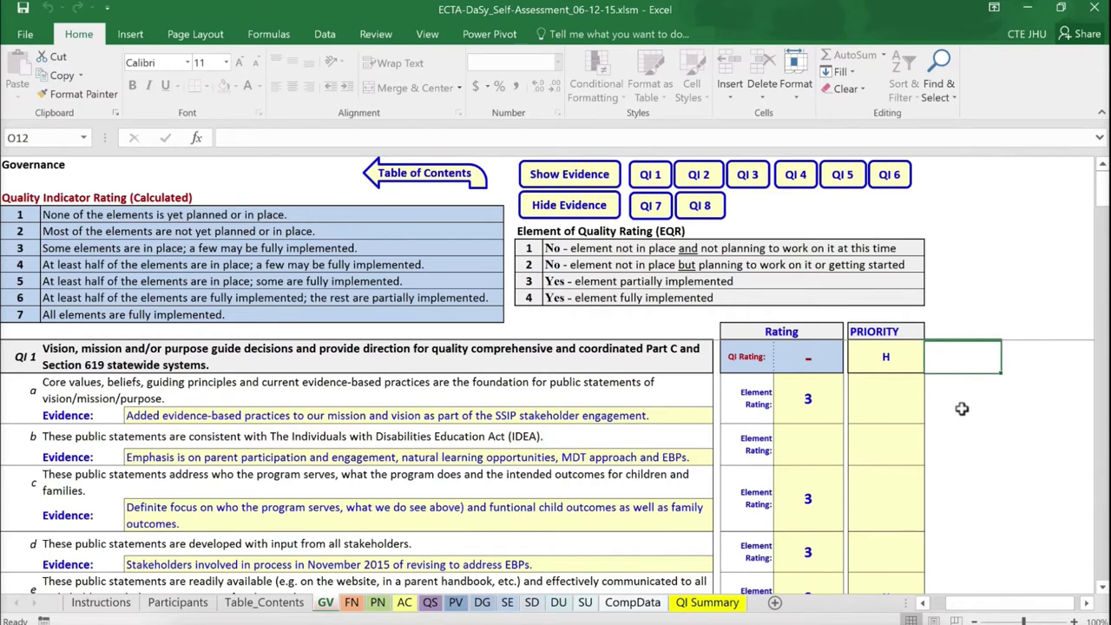
{"action": "scroll", "coordinate": [962, 409], "scroll_direction": "down", "scroll_amount": 3}
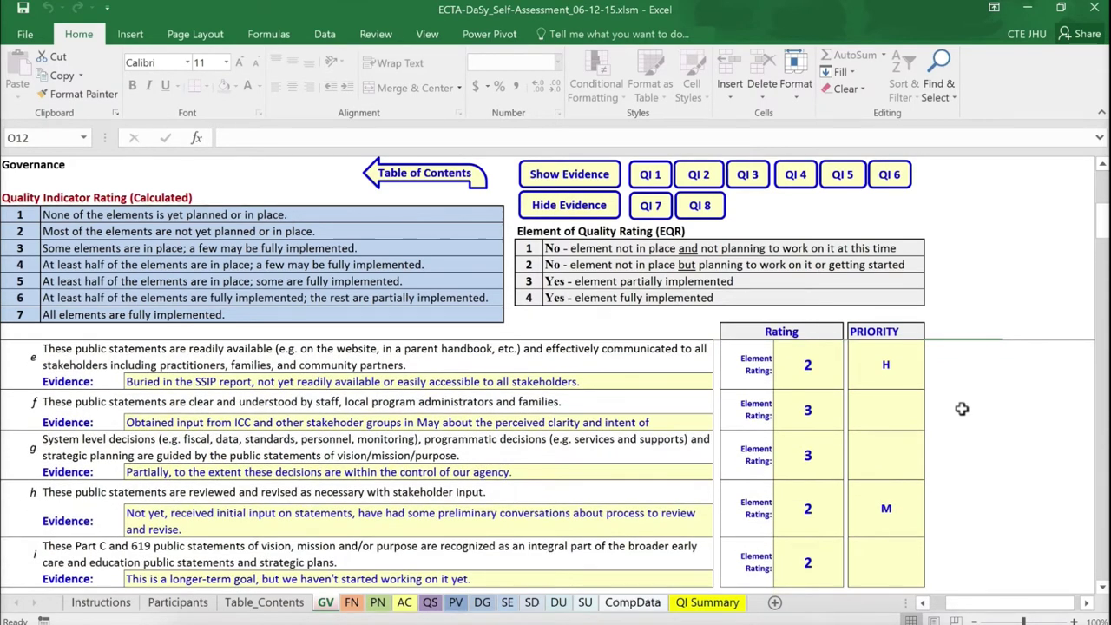
{"action": "scroll", "coordinate": [962, 409], "scroll_direction": "down", "scroll_amount": 6}
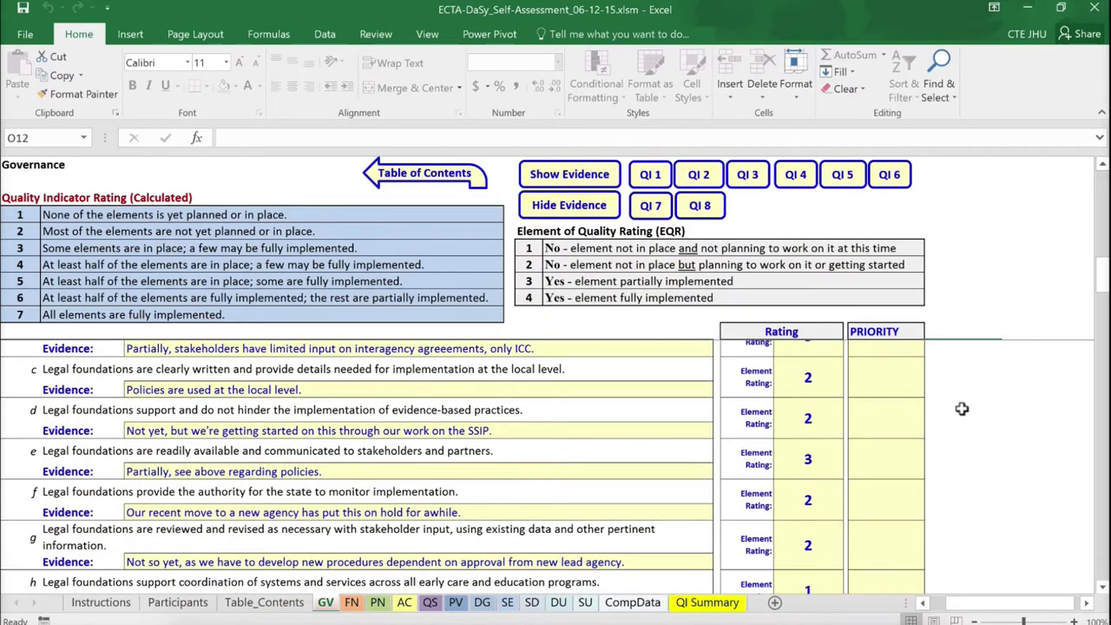
{"action": "scroll", "coordinate": [962, 409], "scroll_direction": "up", "scroll_amount": 8}
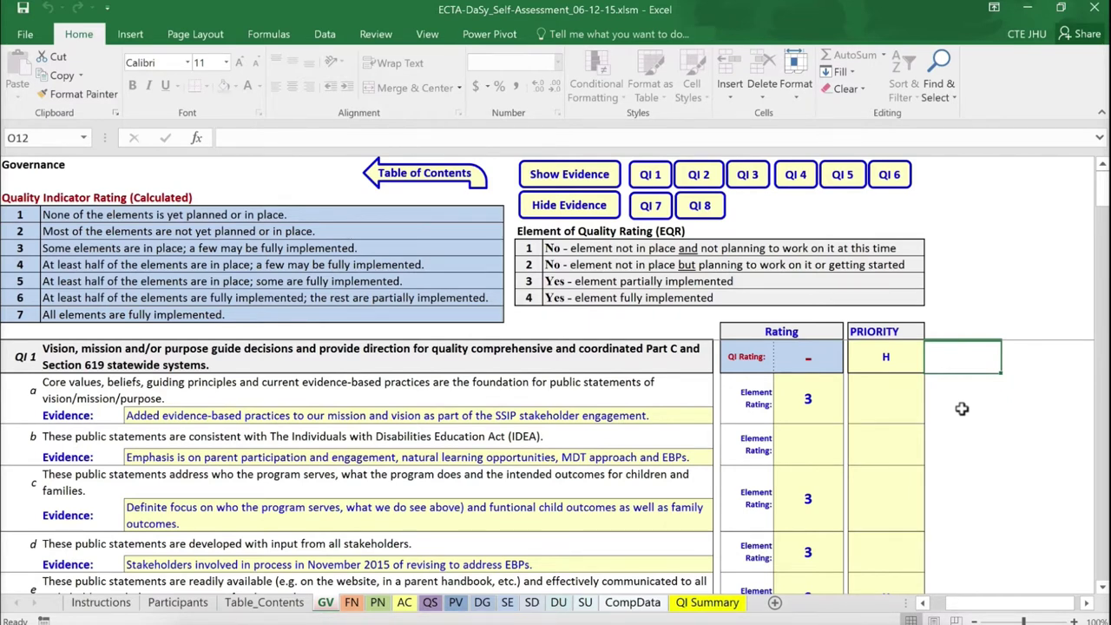
{"action": "left_click", "coordinate": [697, 516]}
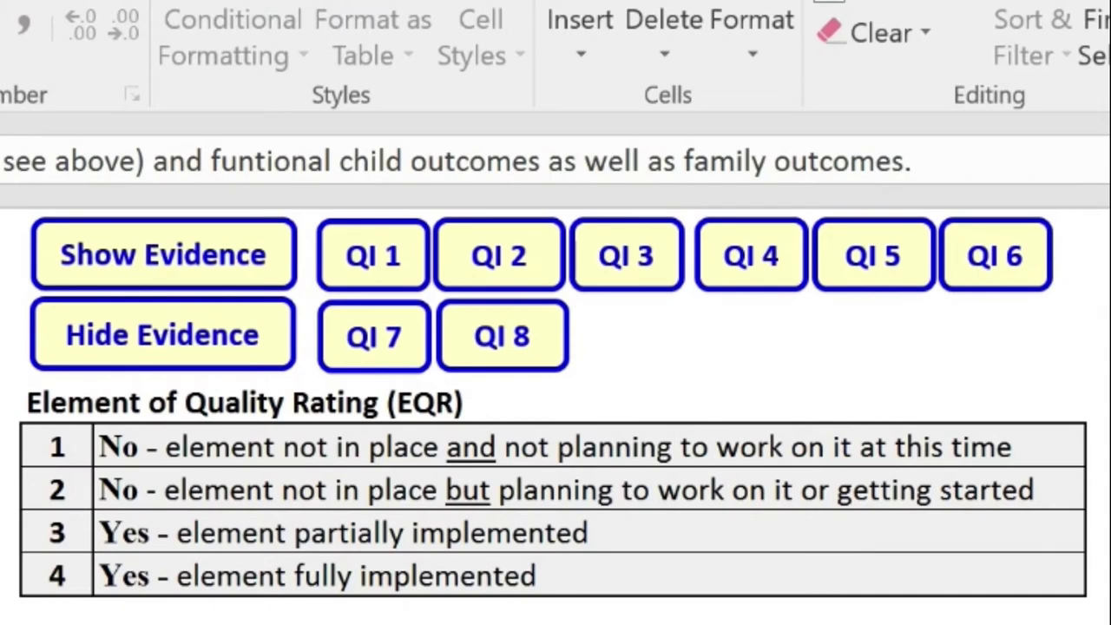
{"action": "left_click", "coordinate": [1070, 445]}
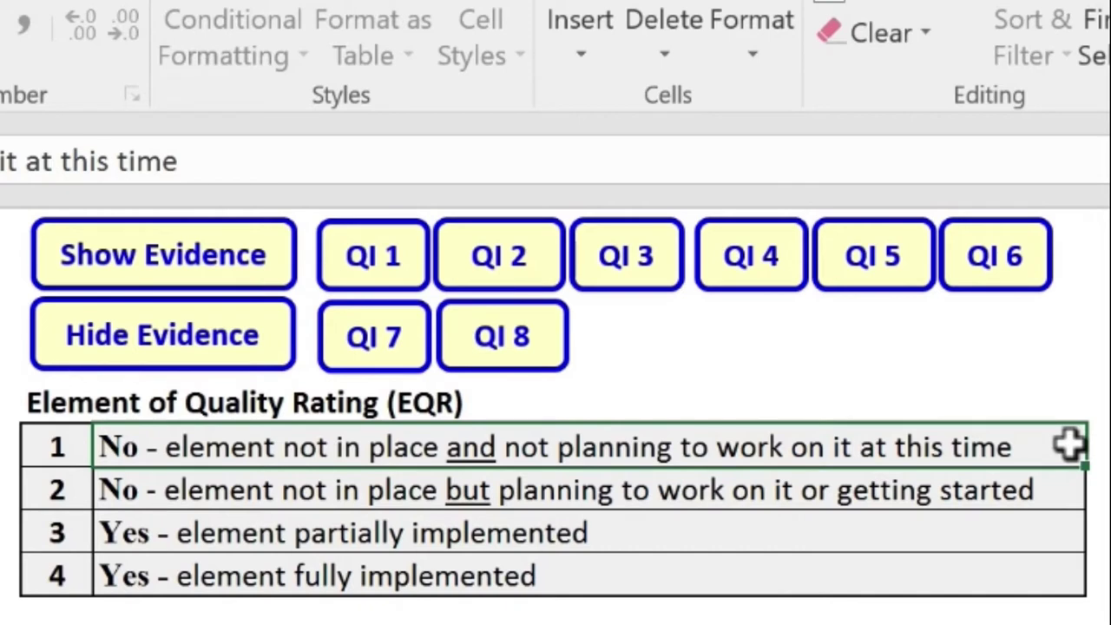
{"action": "left_click", "coordinate": [1075, 490]}
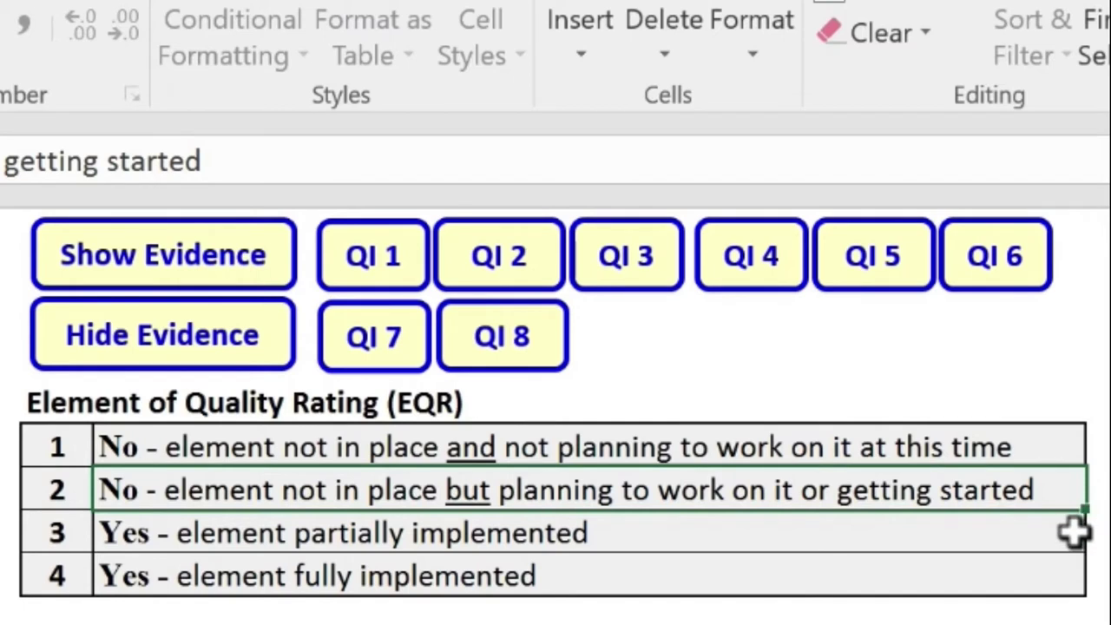
{"action": "left_click", "coordinate": [1075, 533]}
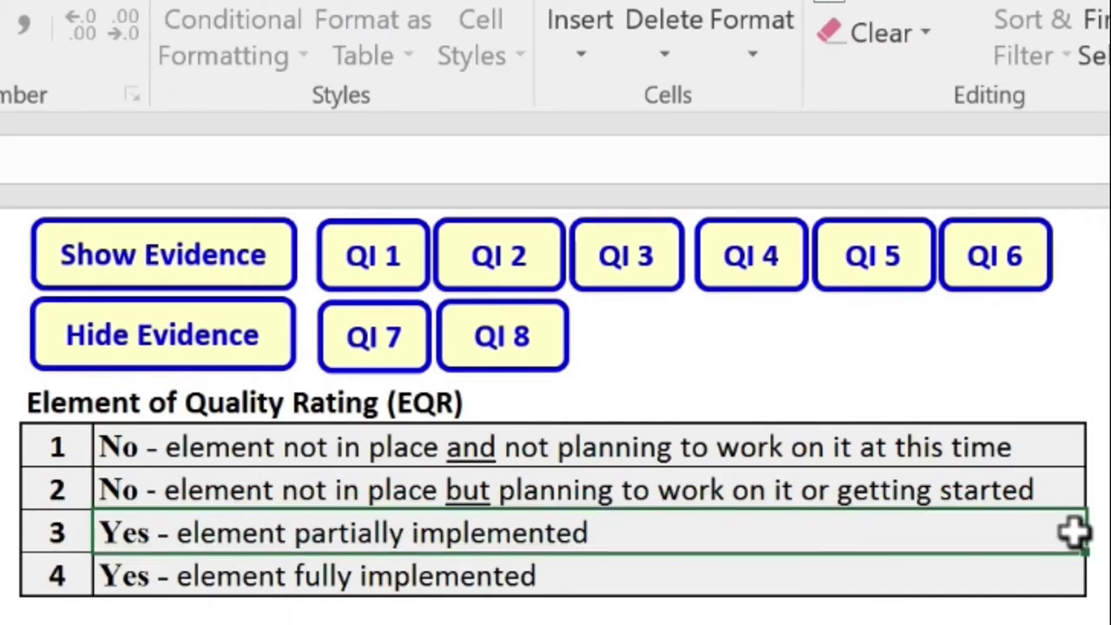
{"action": "left_click", "coordinate": [1074, 568]}
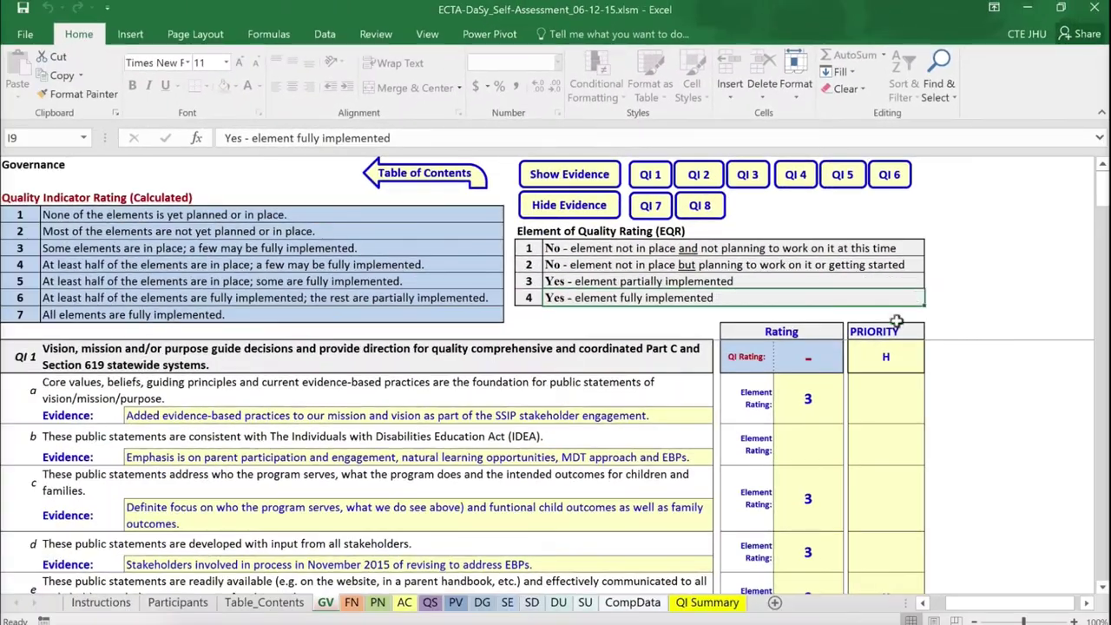
Rate QI 1 item b as 4, raising the calculated QI 1 rating to 4.
{"action": "left_click", "coordinate": [809, 446]}
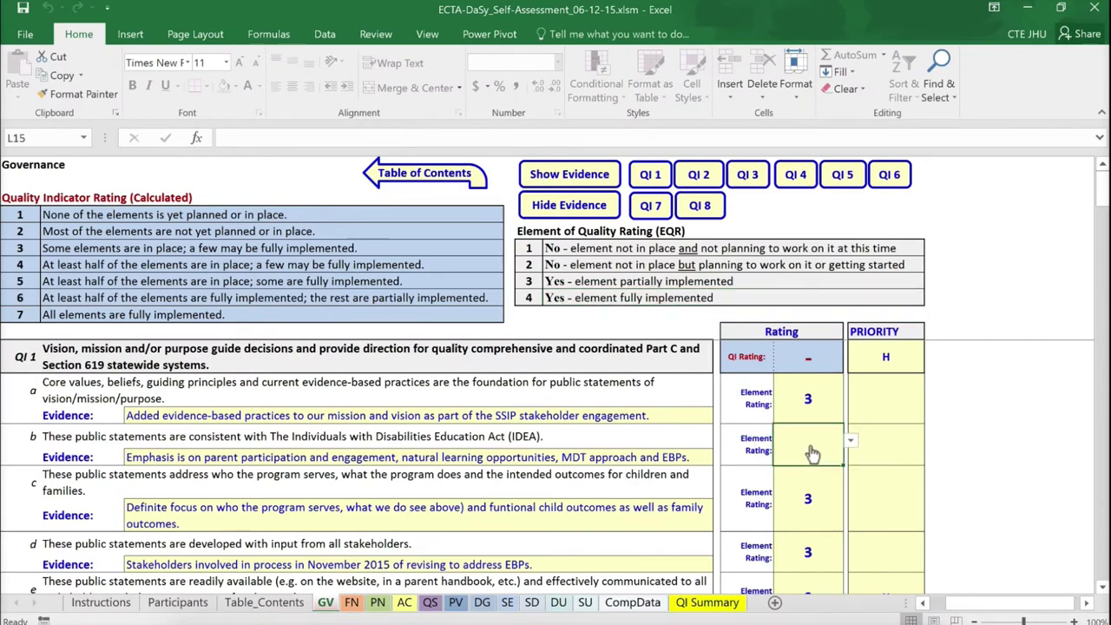
{"action": "type", "text": "4"}
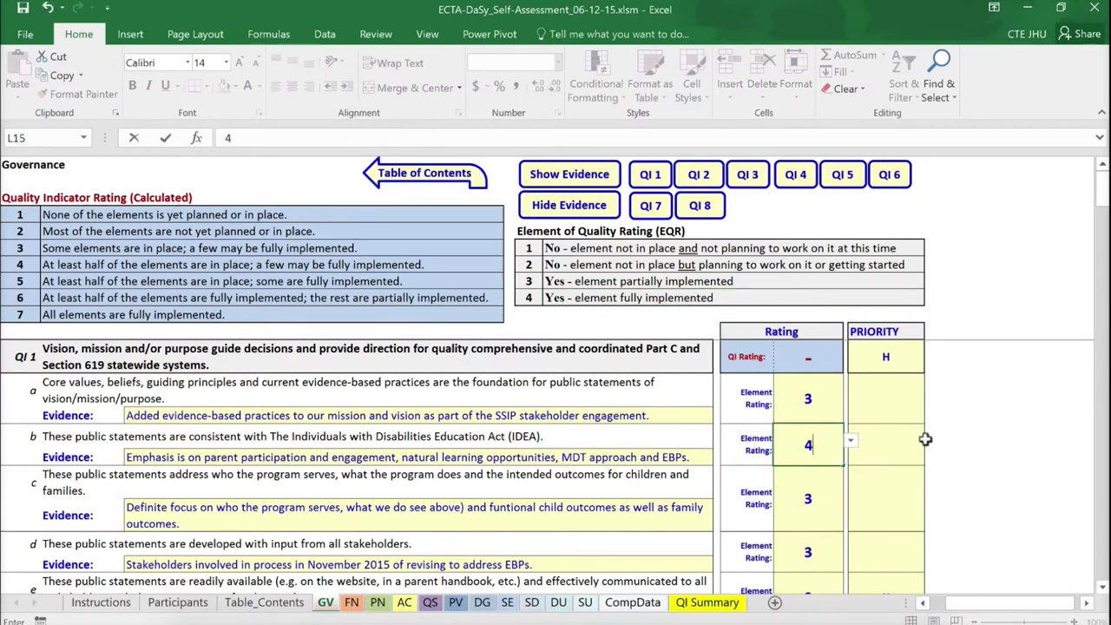
{"action": "left_click", "coordinate": [936, 441]}
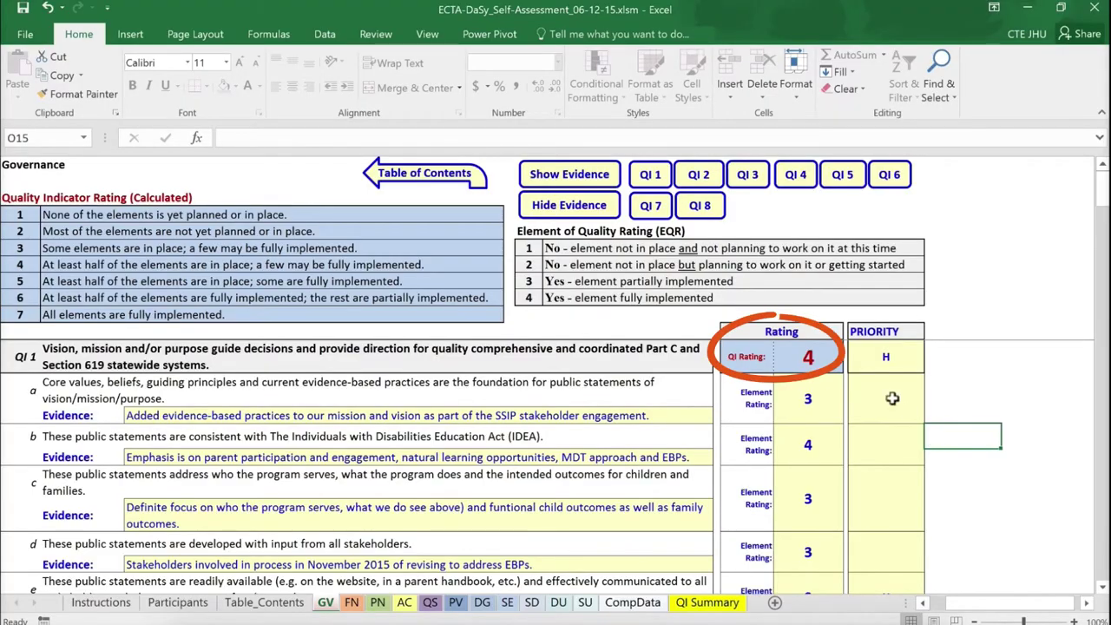
{"action": "left_click", "coordinate": [841, 369]}
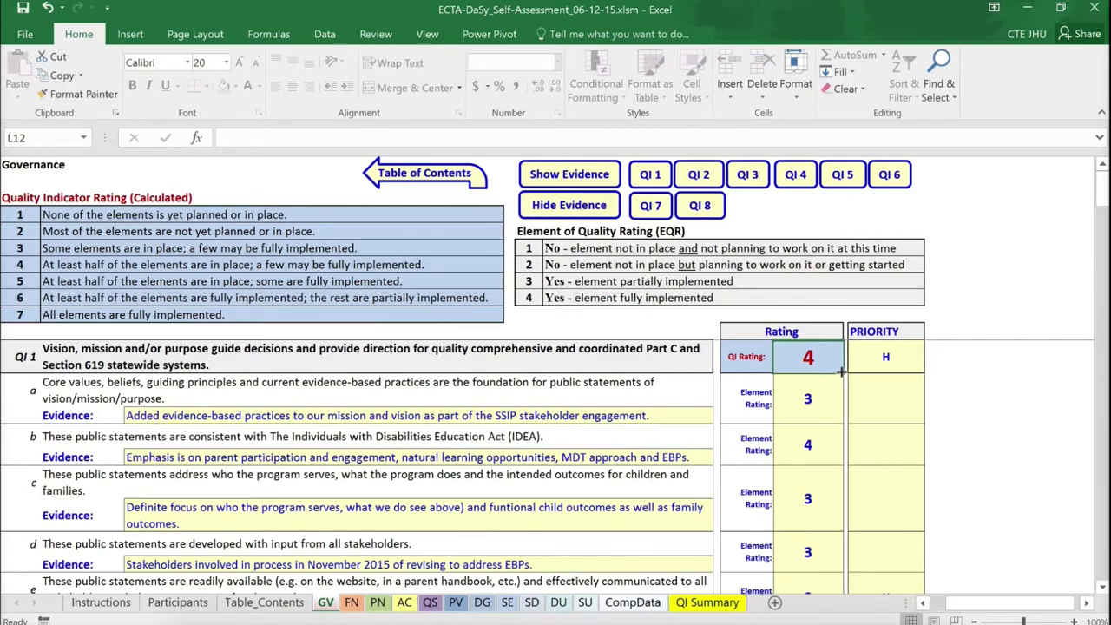
Jump to QI 8 and rate element f as 2 from its Element Rating dropdown.
{"action": "left_click", "coordinate": [703, 208]}
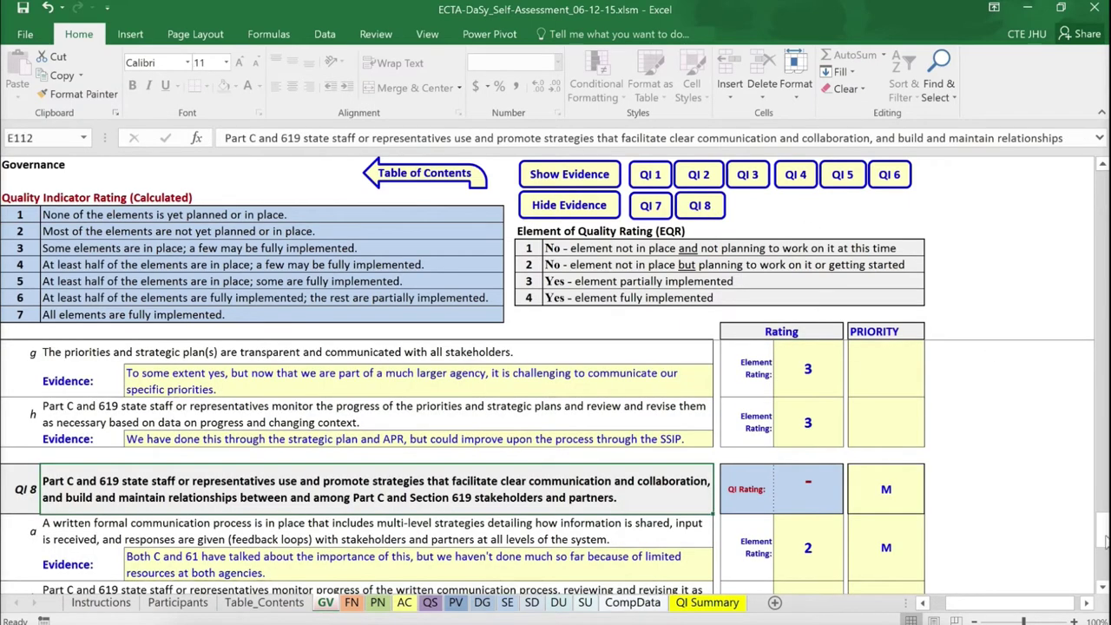
{"action": "left_click_drag", "start_coordinate": [1103, 538], "coordinate": [1103, 564]}
{"action": "left_click", "coordinate": [830, 544]}
{"action": "left_click", "coordinate": [830, 544]}
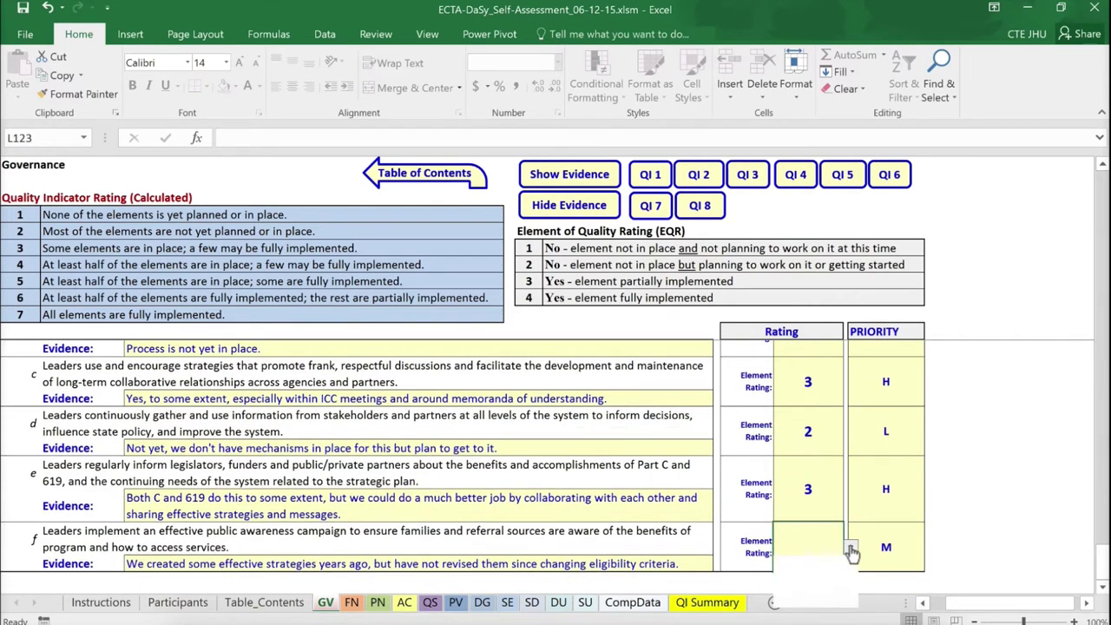
{"action": "left_click", "coordinate": [850, 547]}
{"action": "left_click", "coordinate": [803, 576]}
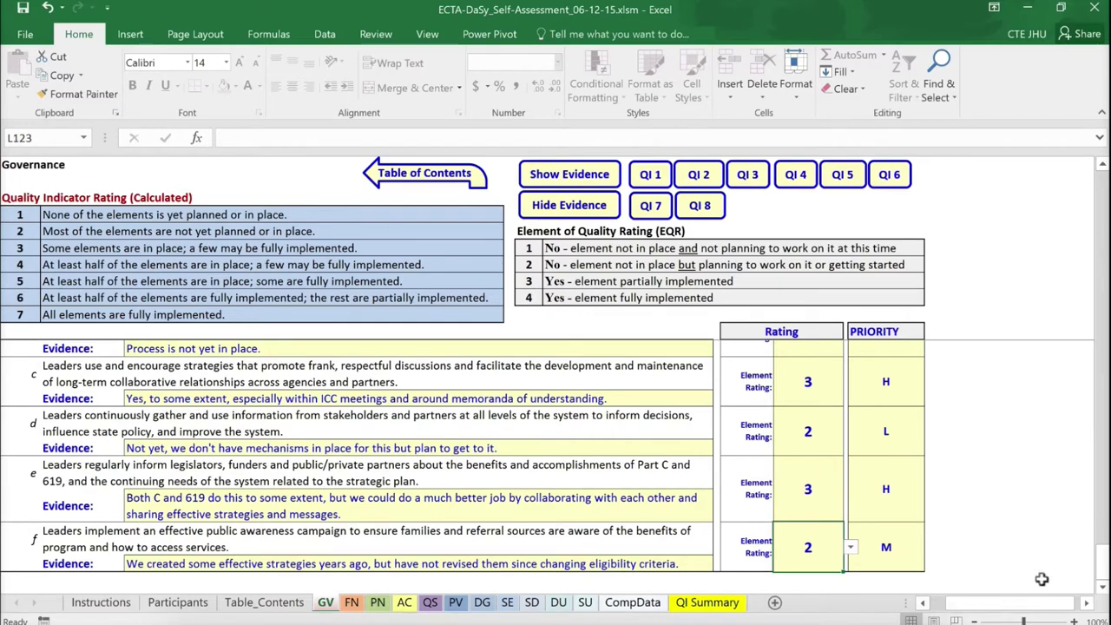
{"action": "left_click_drag", "start_coordinate": [1103, 577], "coordinate": [1102, 548]}
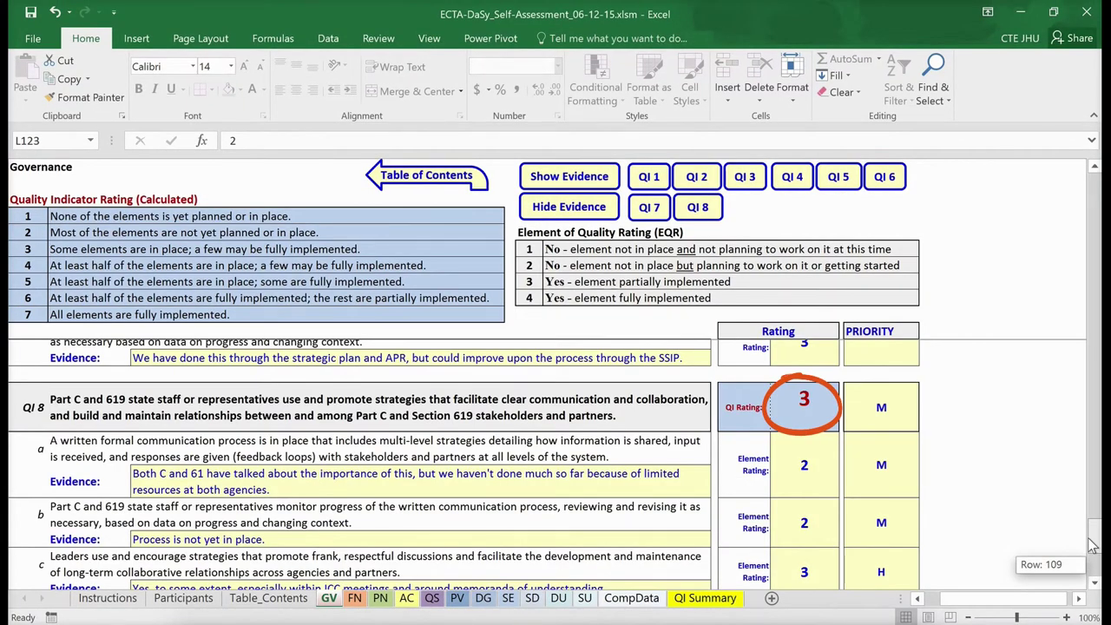
{"action": "left_click_drag", "start_coordinate": [1092, 542], "coordinate": [1092, 536]}
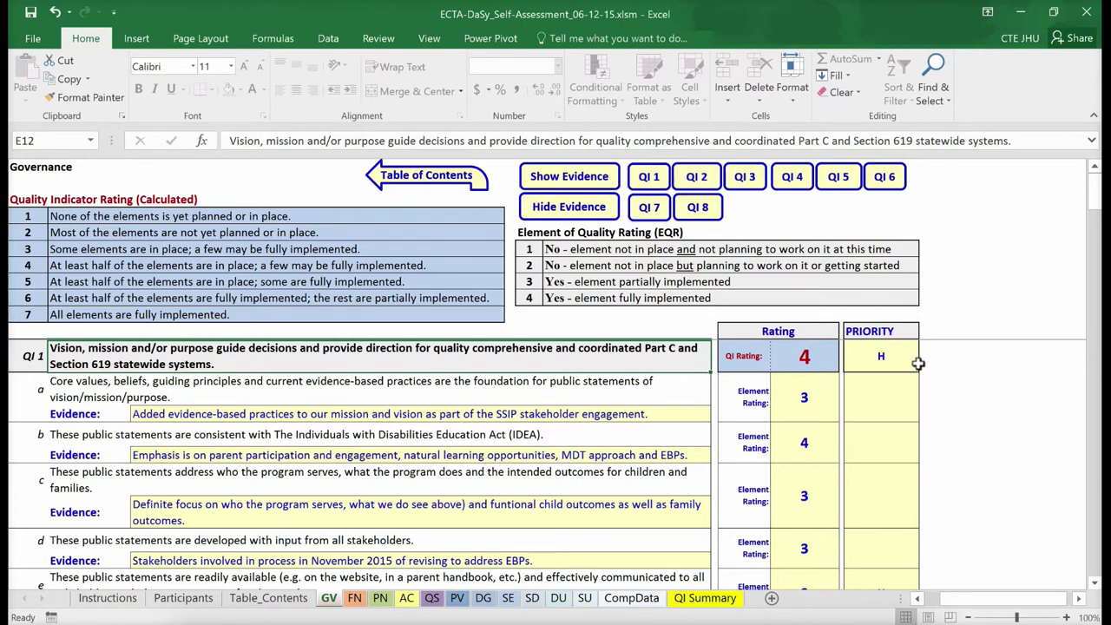
Leave QI 1's priority dropdown at H and enter H as element a's priority.
{"action": "left_click", "coordinate": [914, 356]}
{"action": "left_click", "coordinate": [927, 367]}
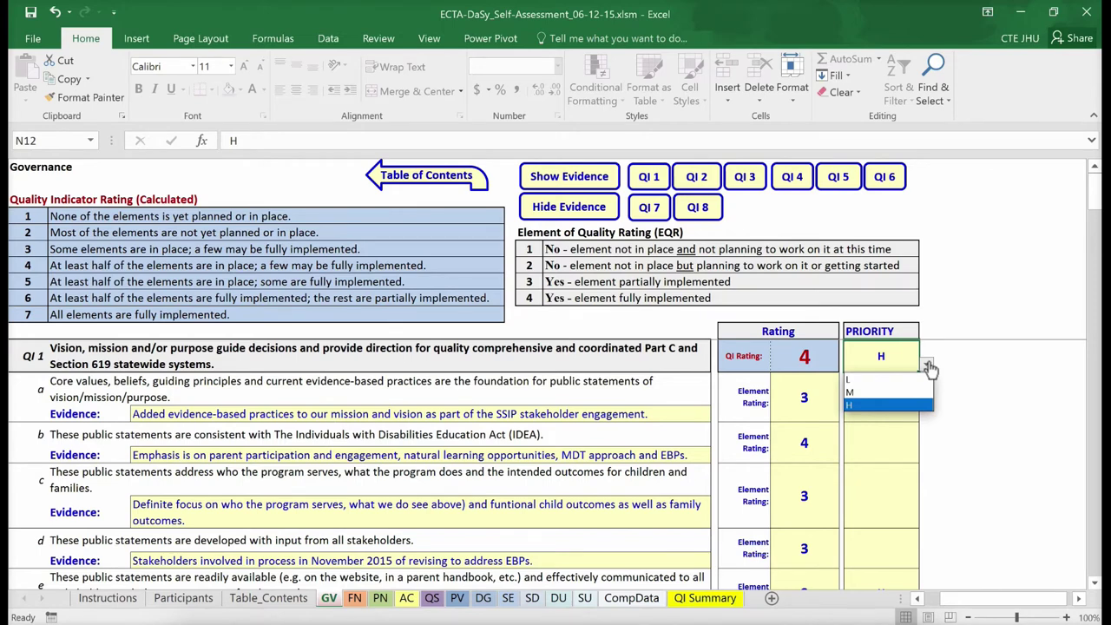
{"action": "left_click", "coordinate": [929, 367]}
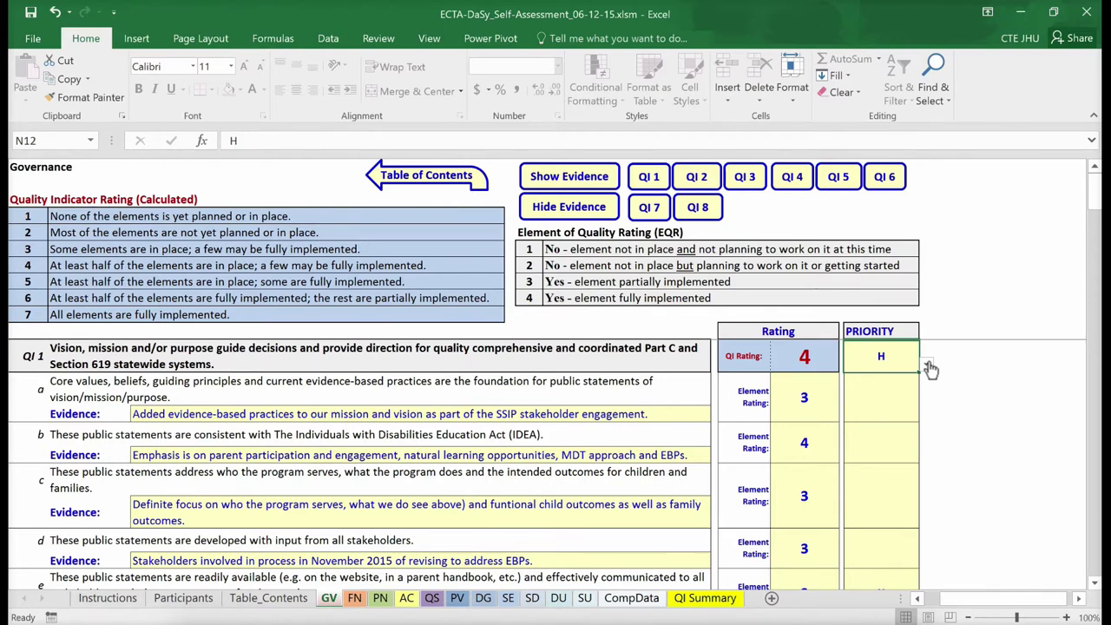
{"action": "left_click", "coordinate": [889, 401]}
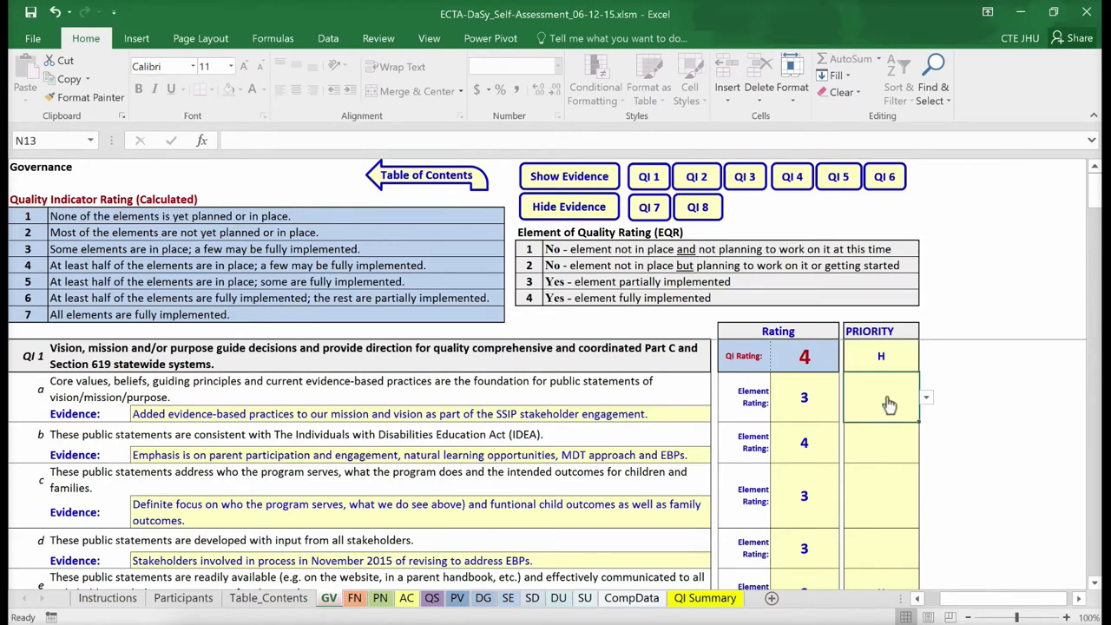
{"action": "type", "text": "h"}
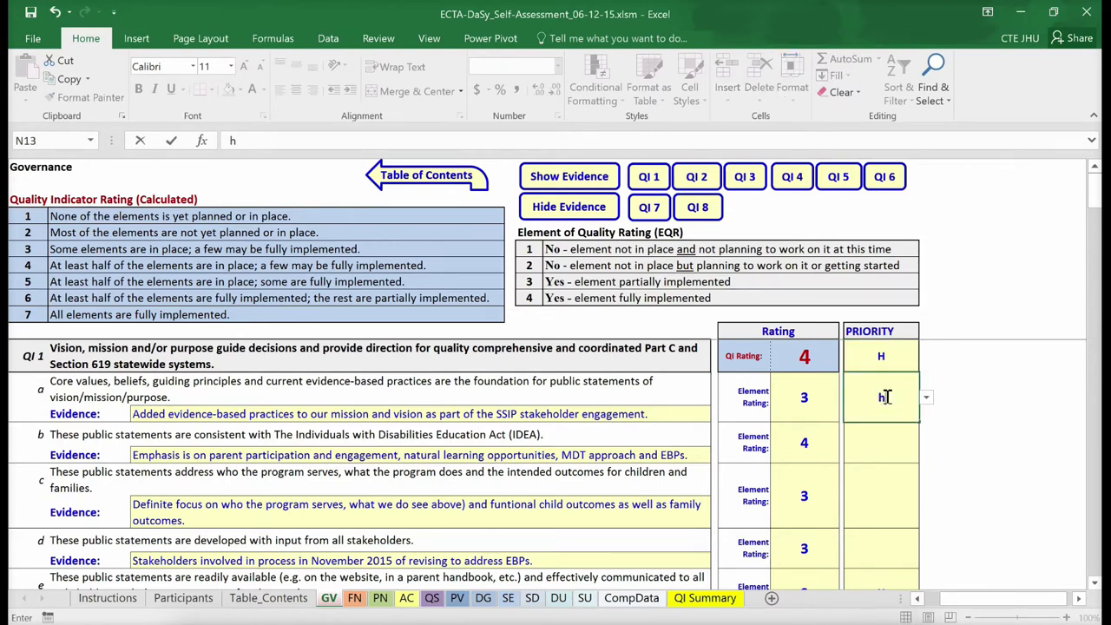
{"action": "left_click", "coordinate": [943, 429]}
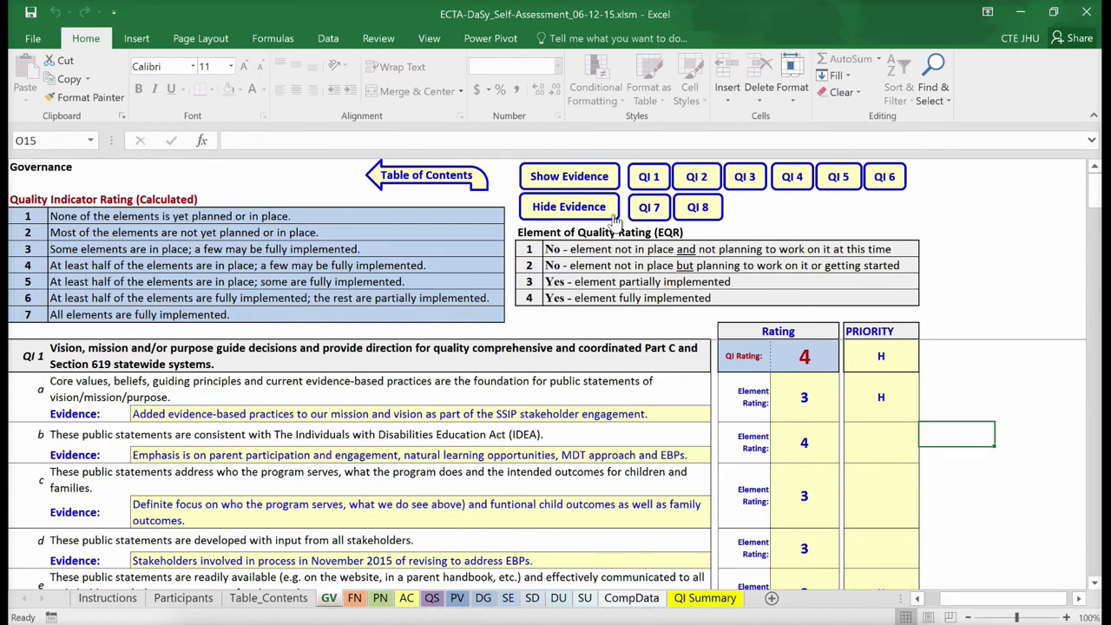
{"action": "left_click", "coordinate": [612, 216]}
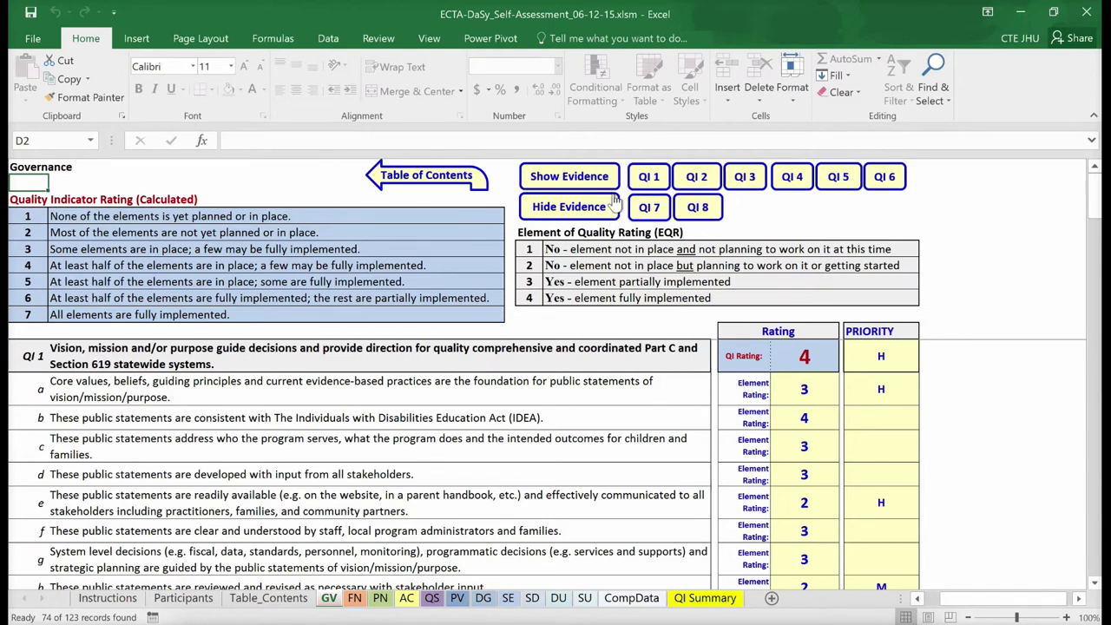
{"action": "left_click", "coordinate": [613, 177]}
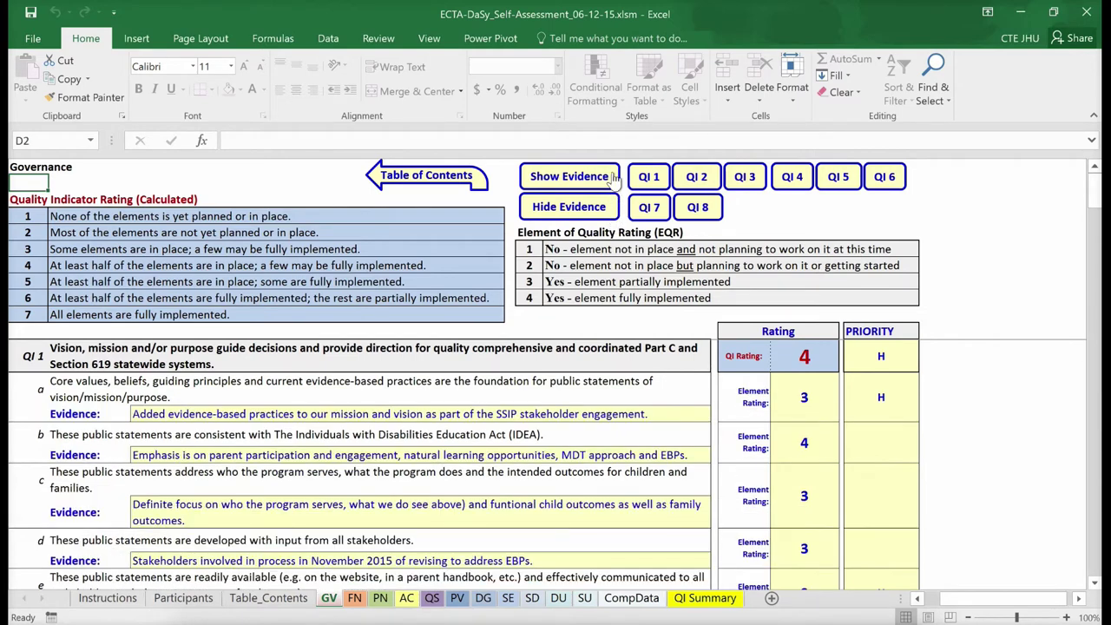
{"action": "left_click", "coordinate": [695, 177]}
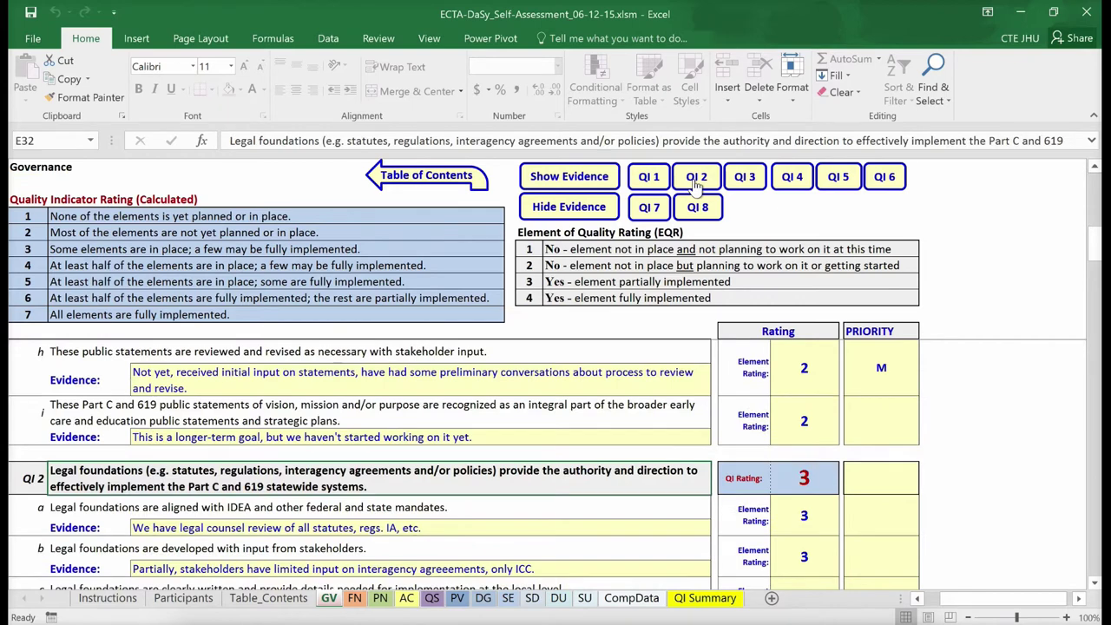
{"action": "left_click", "coordinate": [759, 188]}
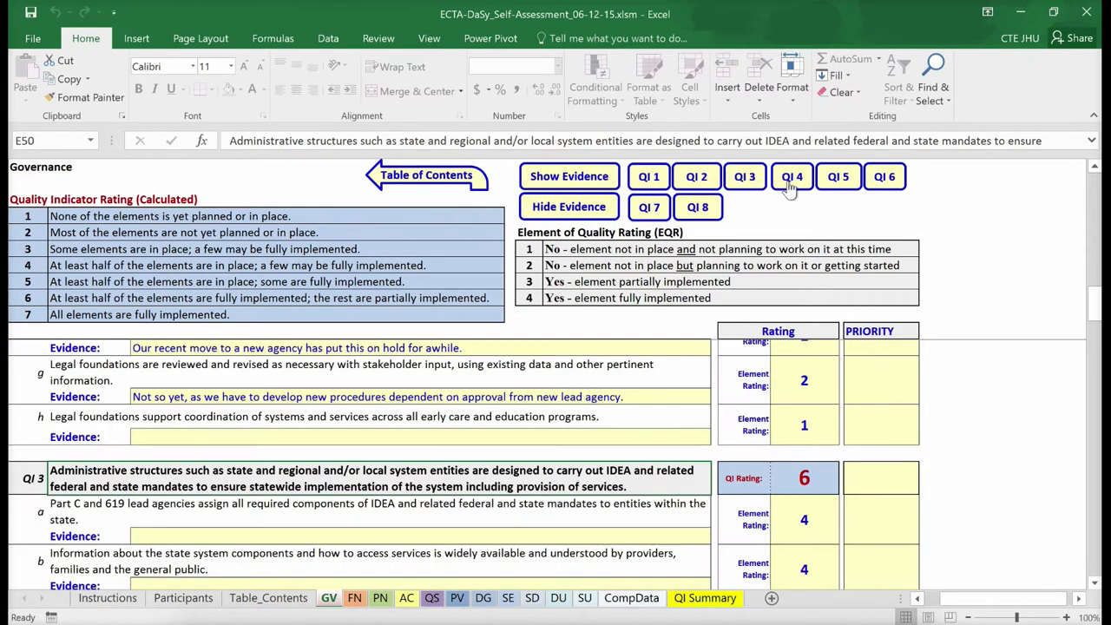
{"action": "left_click", "coordinate": [794, 191]}
{"action": "left_click", "coordinate": [836, 190]}
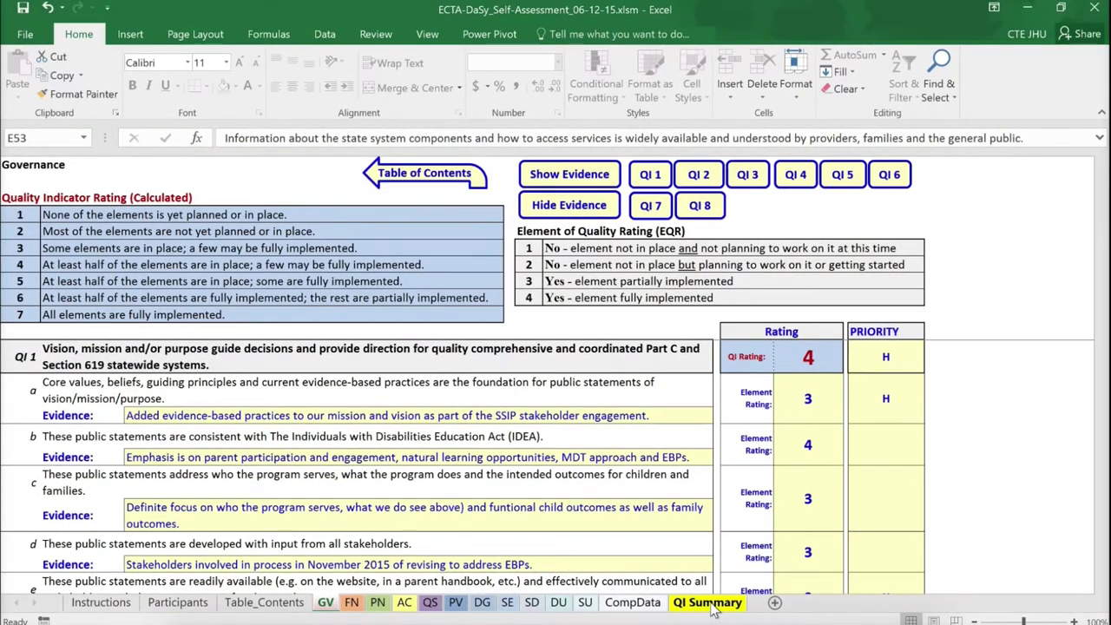
{"action": "left_click", "coordinate": [710, 605]}
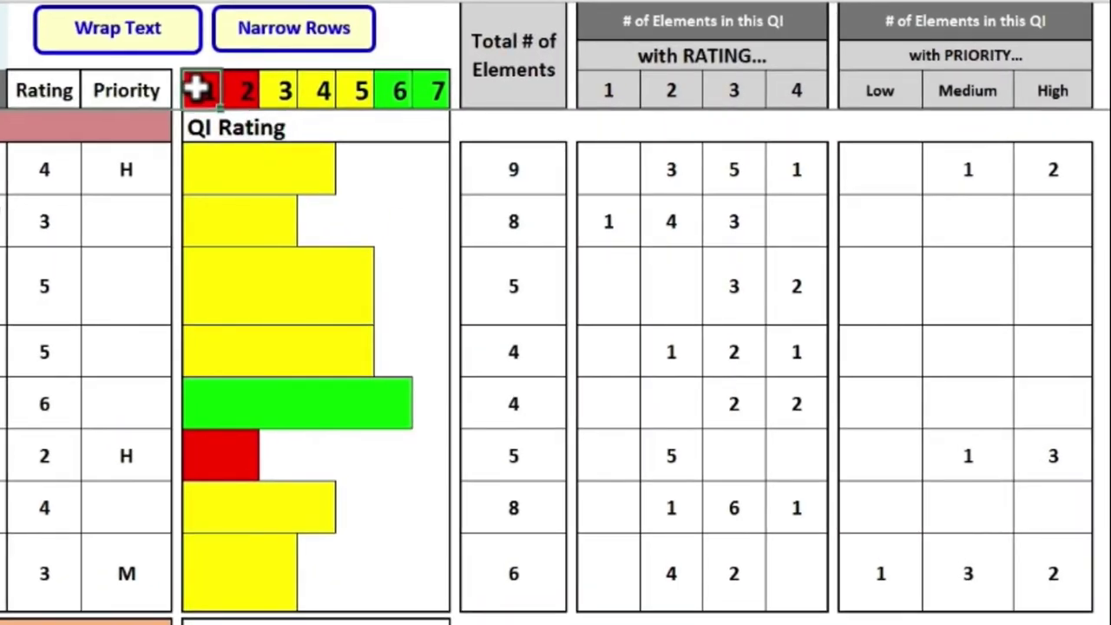
Point out rating scale values 2 through 7 on the QI Summary sheet.
{"action": "left_click", "coordinate": [283, 111]}
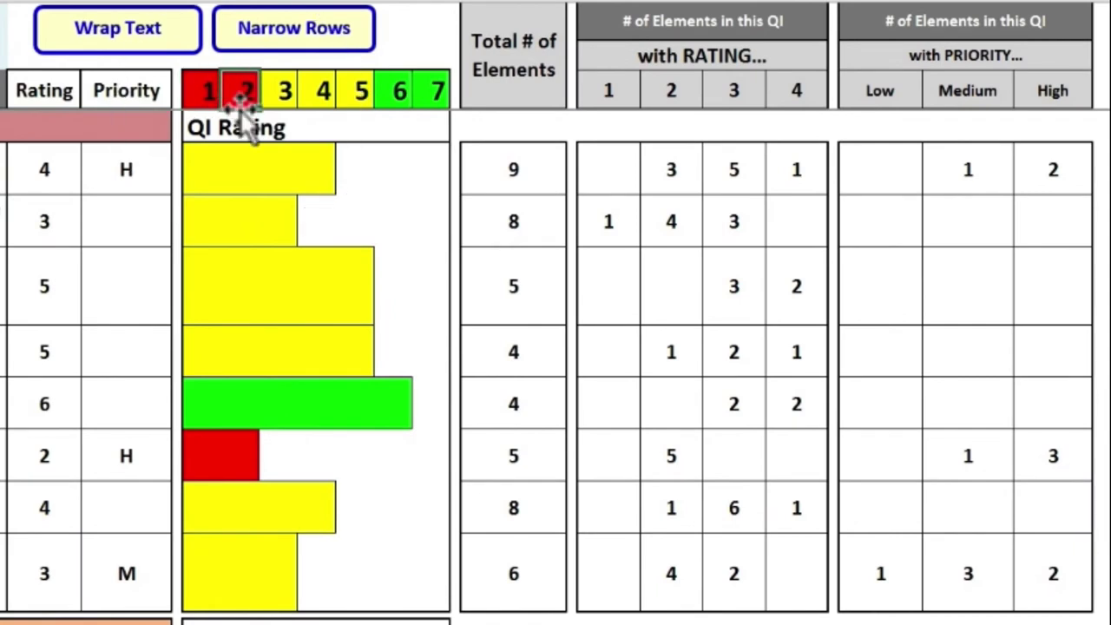
{"action": "left_click", "coordinate": [283, 96]}
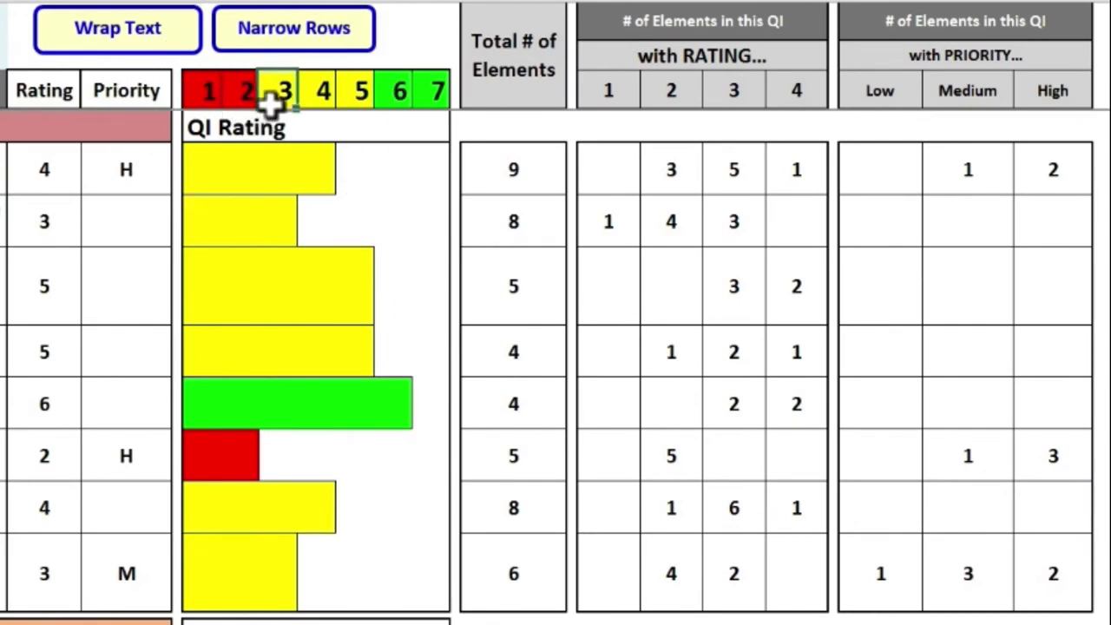
{"action": "left_click", "coordinate": [317, 97]}
{"action": "left_click", "coordinate": [359, 105]}
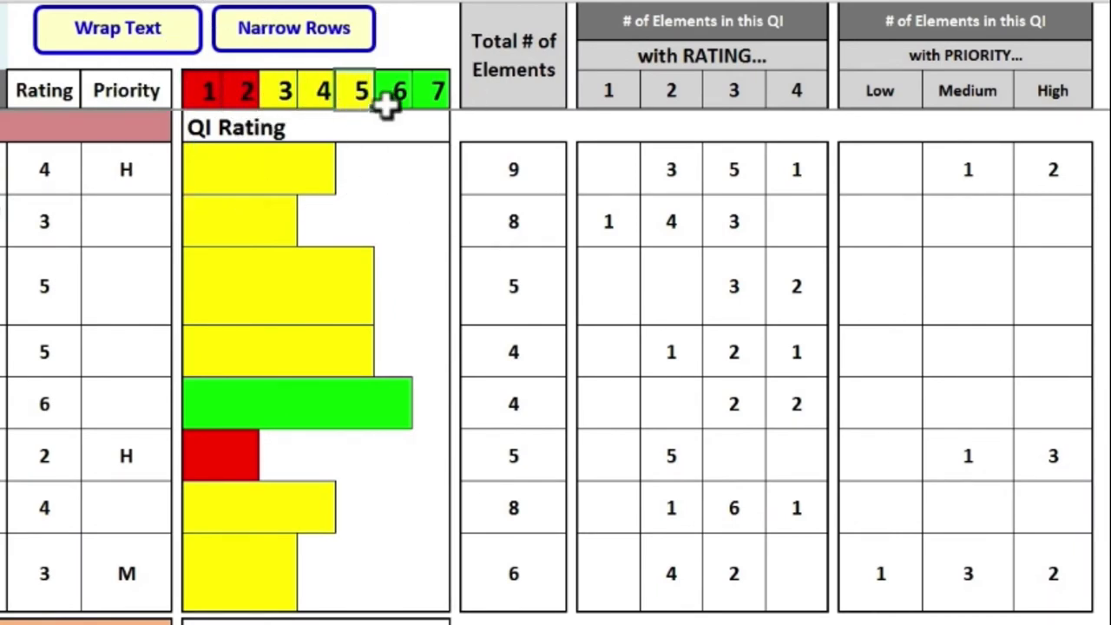
{"action": "left_click", "coordinate": [398, 105]}
{"action": "left_click", "coordinate": [436, 92]}
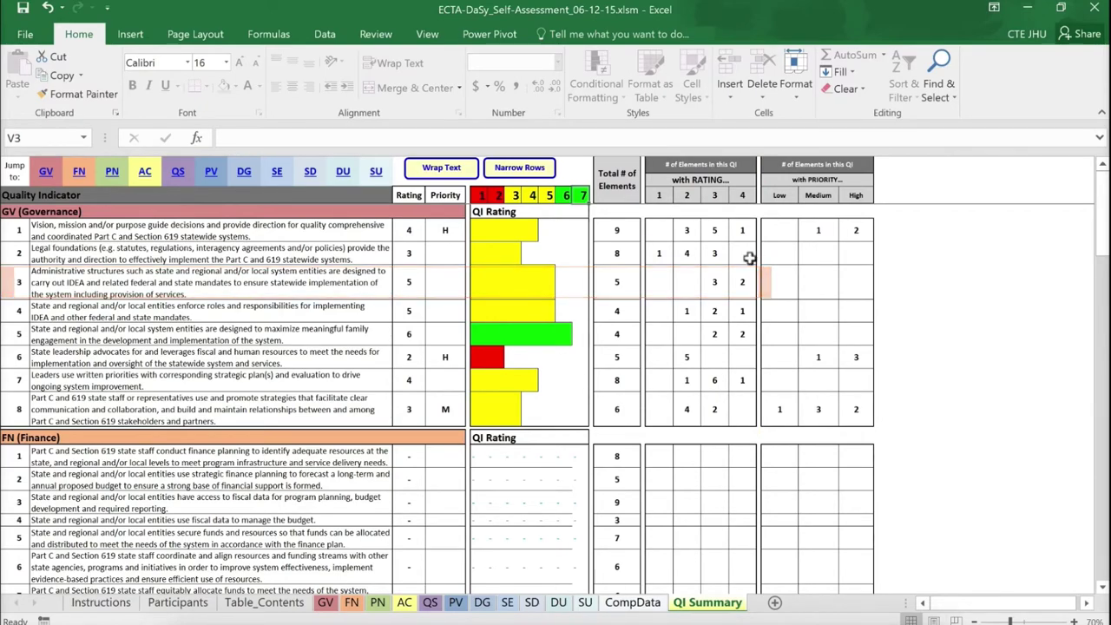
Select QI 3's counts of elements rated 3 and 4 and its total of 5 elements.
{"action": "left_click", "coordinate": [725, 281]}
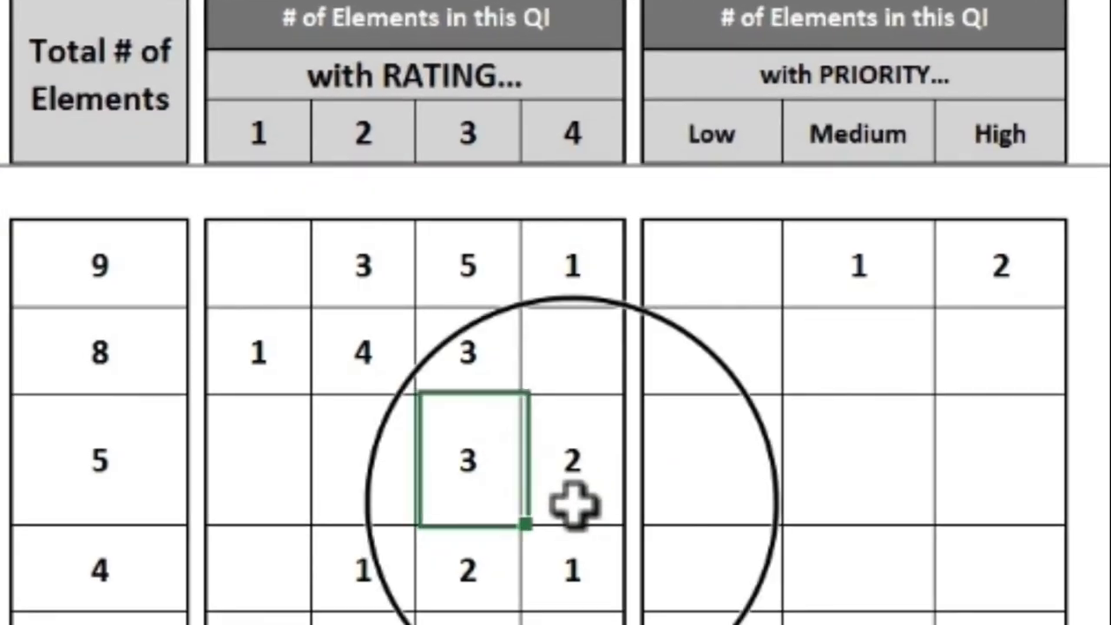
{"action": "left_click", "coordinate": [573, 503]}
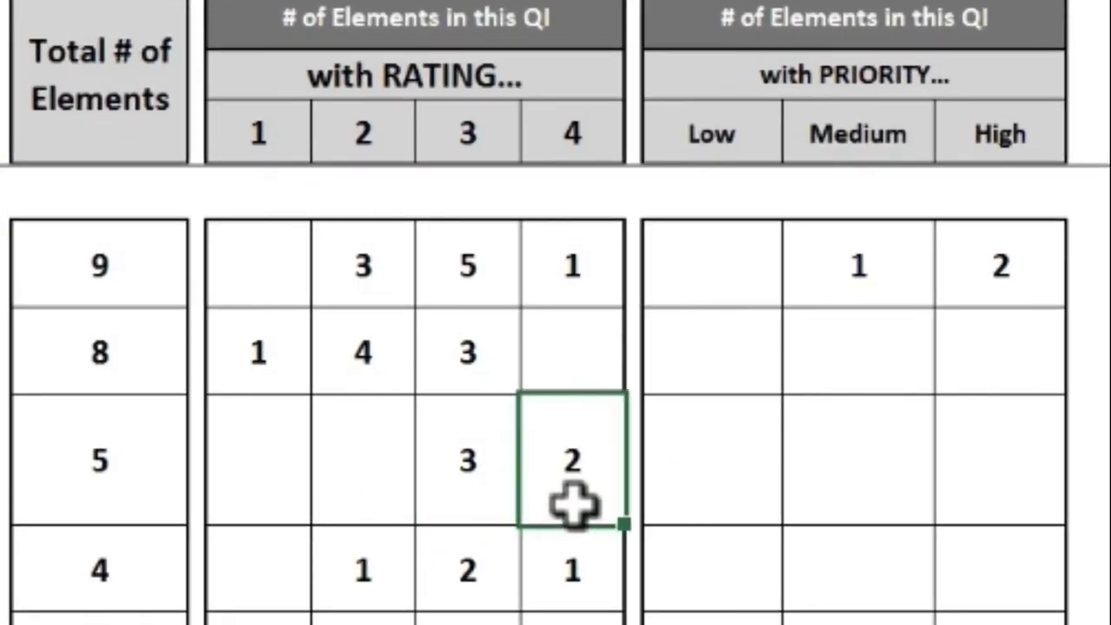
{"action": "left_click", "coordinate": [162, 503]}
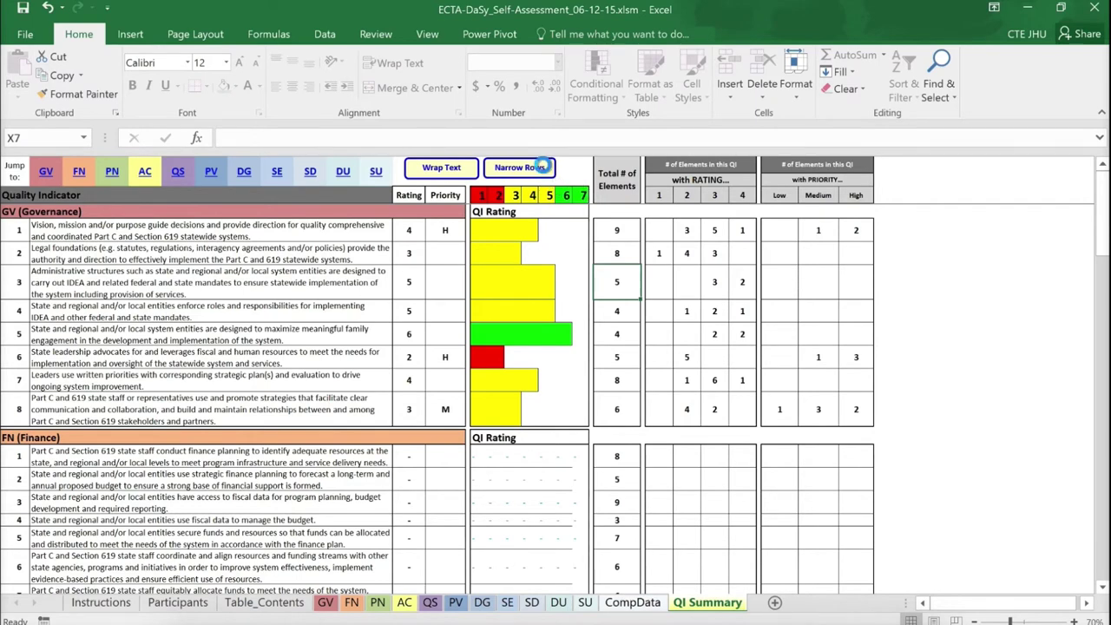
{"action": "left_click", "coordinate": [543, 168]}
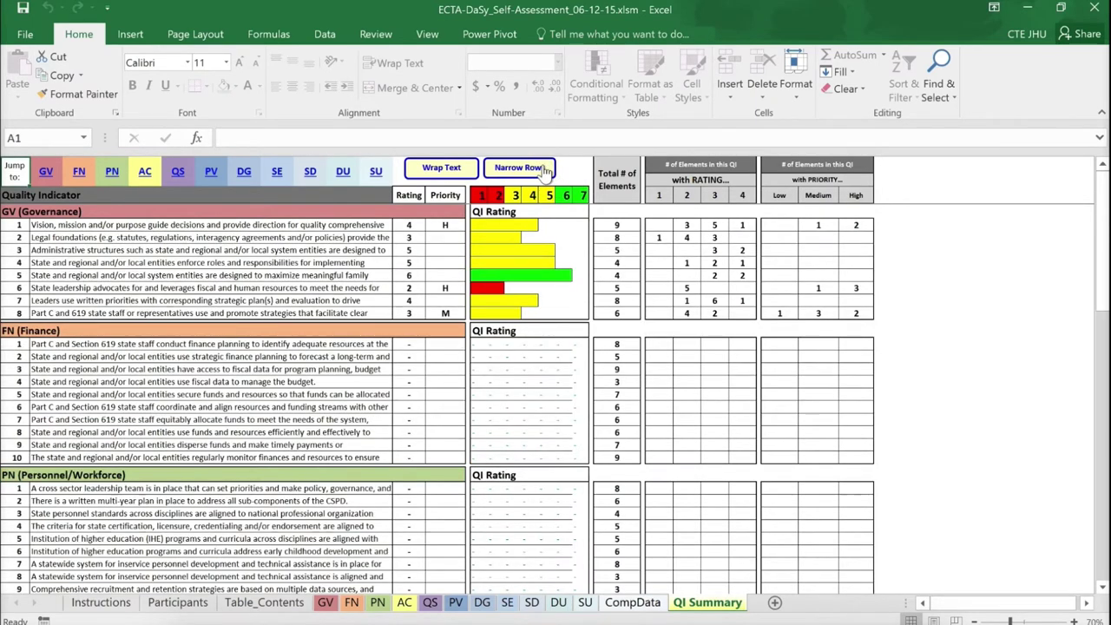
{"action": "left_click", "coordinate": [453, 170]}
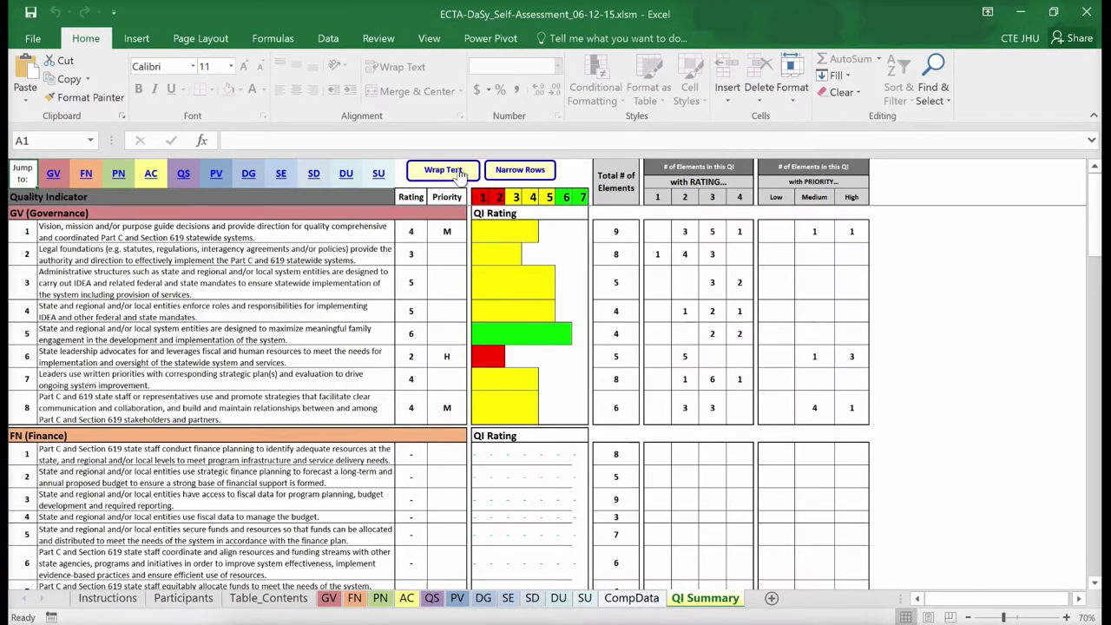
{"action": "left_click", "coordinate": [68, 178]}
{"action": "left_click", "coordinate": [86, 178]}
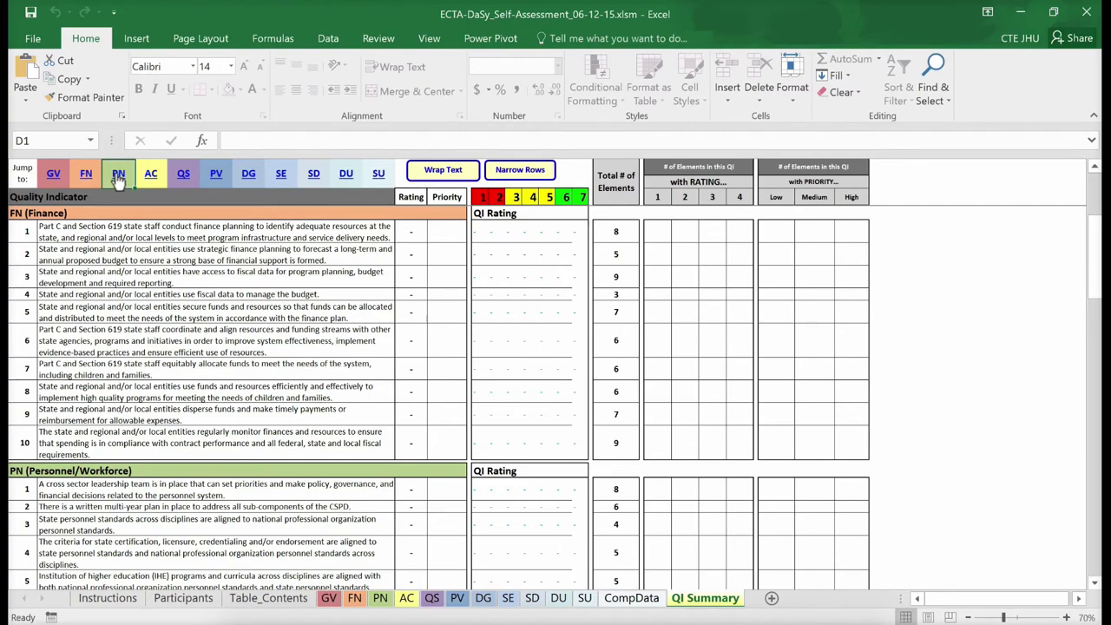
{"action": "left_click", "coordinate": [119, 177]}
{"action": "left_click", "coordinate": [148, 177]}
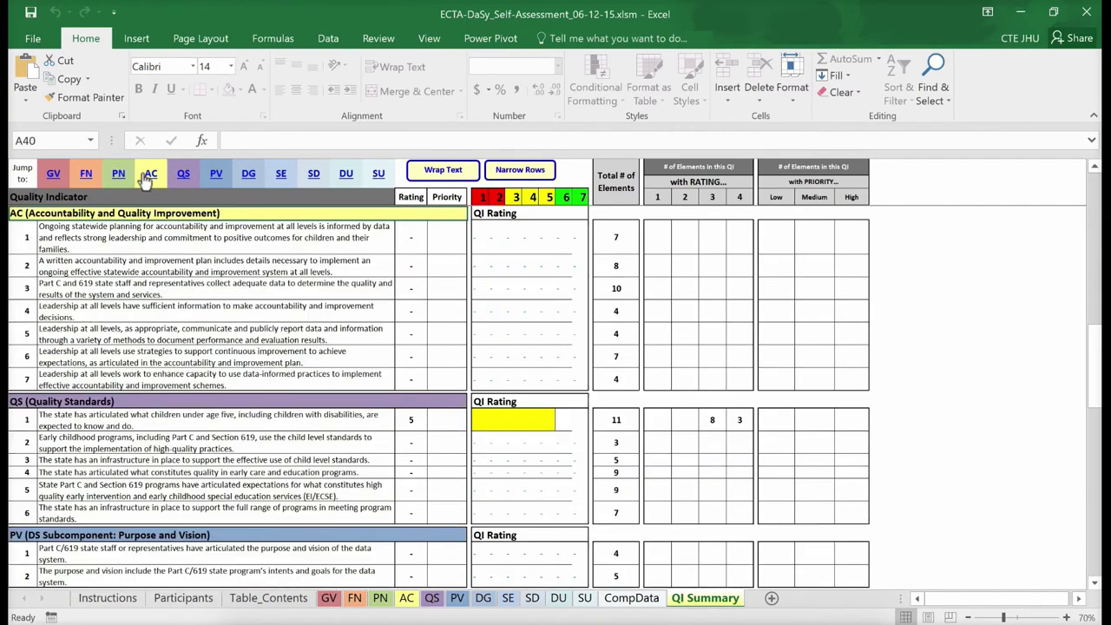
{"action": "left_click", "coordinate": [52, 174]}
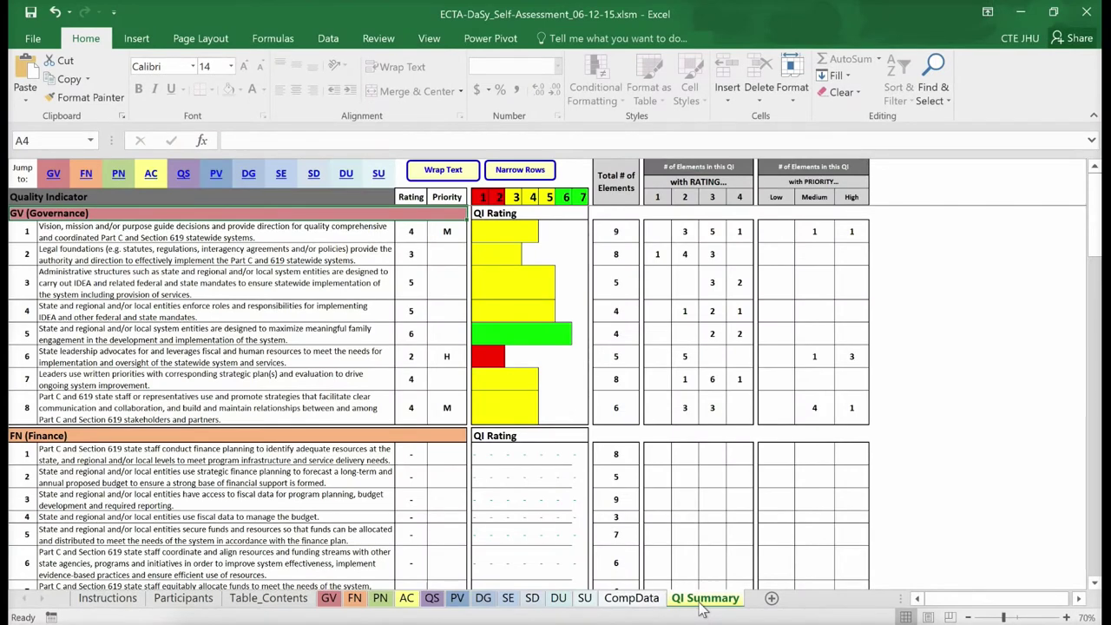
Go to CompData and jump between the child, service provider/teacher and local EIS program element lists.
{"action": "left_click", "coordinate": [653, 600]}
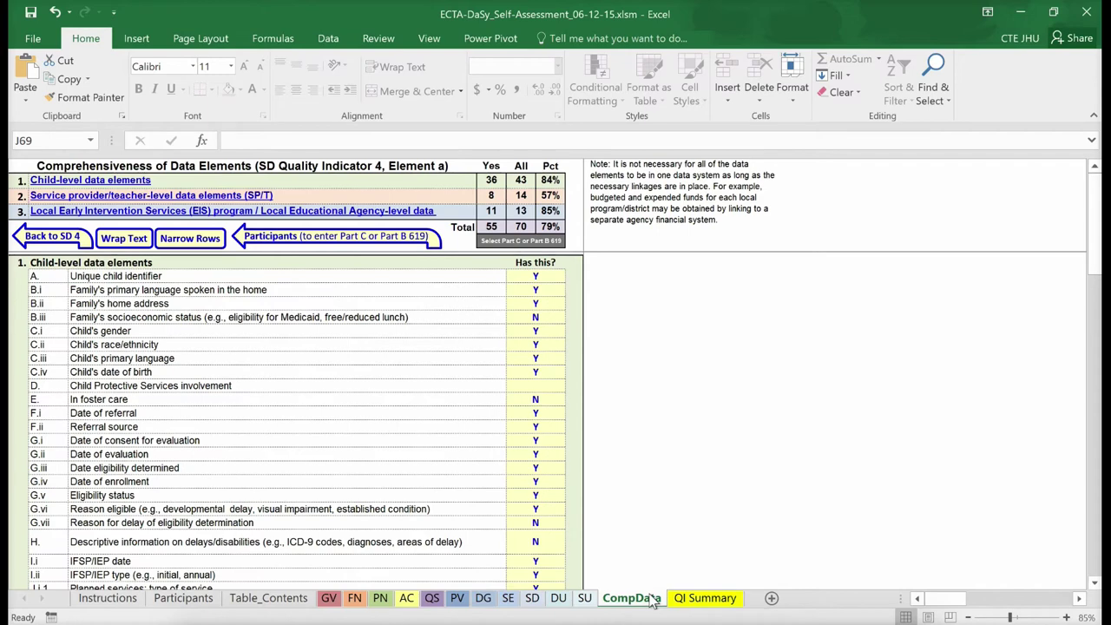
{"action": "left_click", "coordinate": [143, 181]}
{"action": "left_click", "coordinate": [151, 196]}
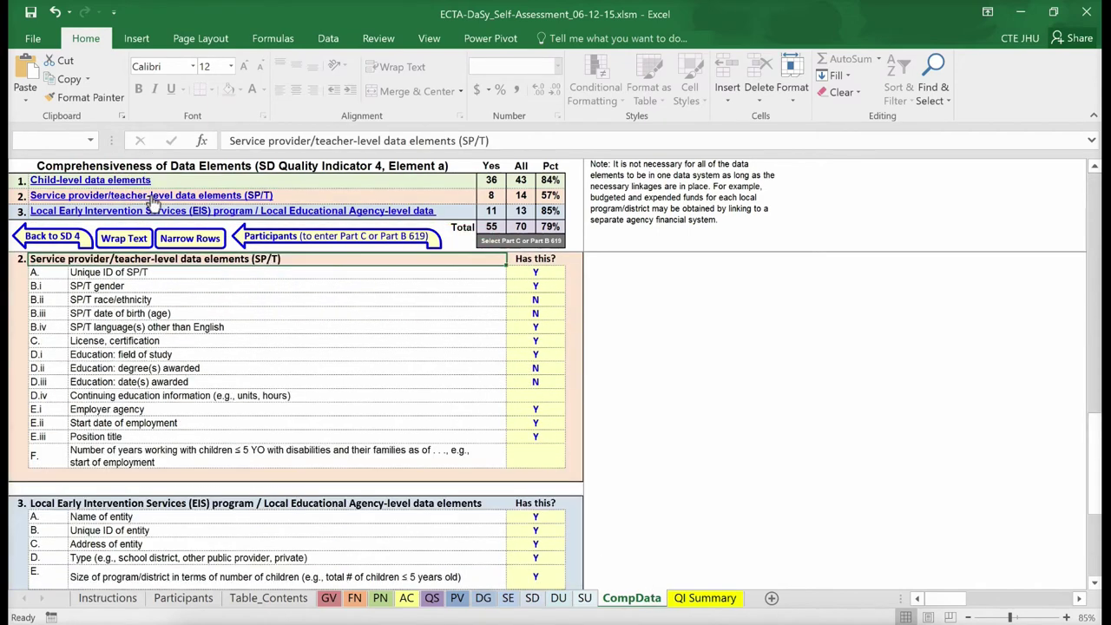
{"action": "left_click", "coordinate": [150, 211]}
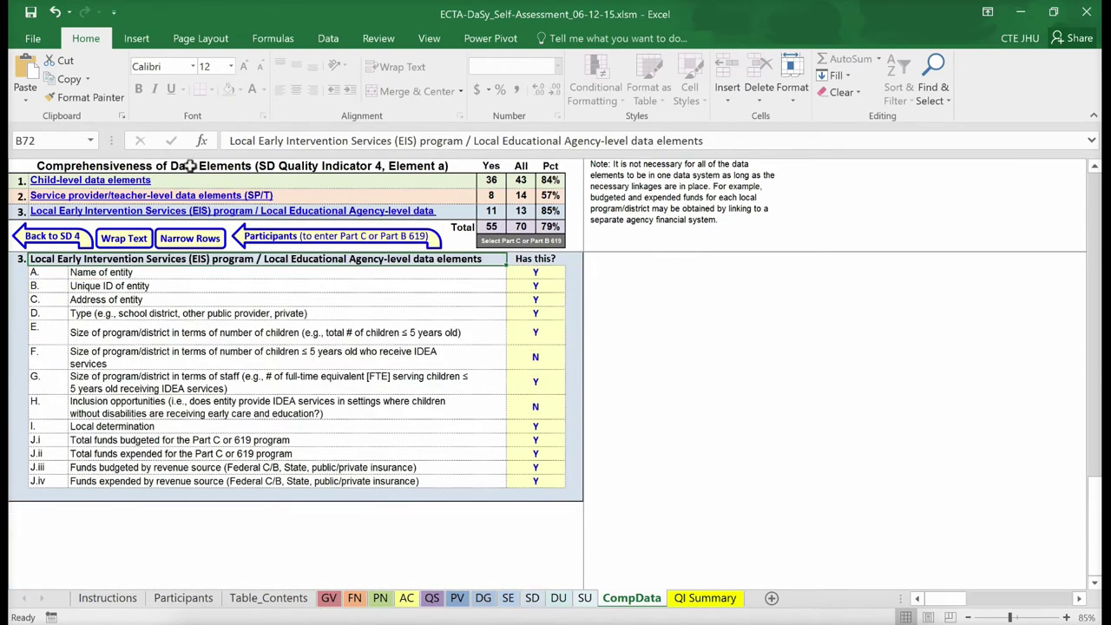
{"action": "left_click", "coordinate": [150, 183]}
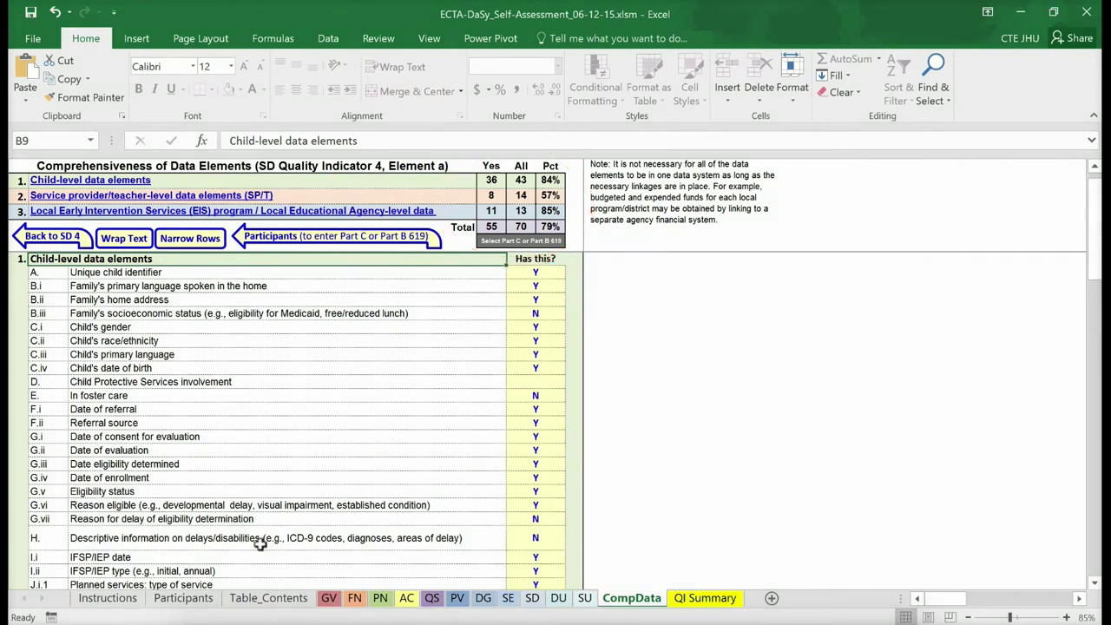
Set the Participants sheet's Part C or Part B 619 field to Part B 619.
{"action": "left_click", "coordinate": [203, 601]}
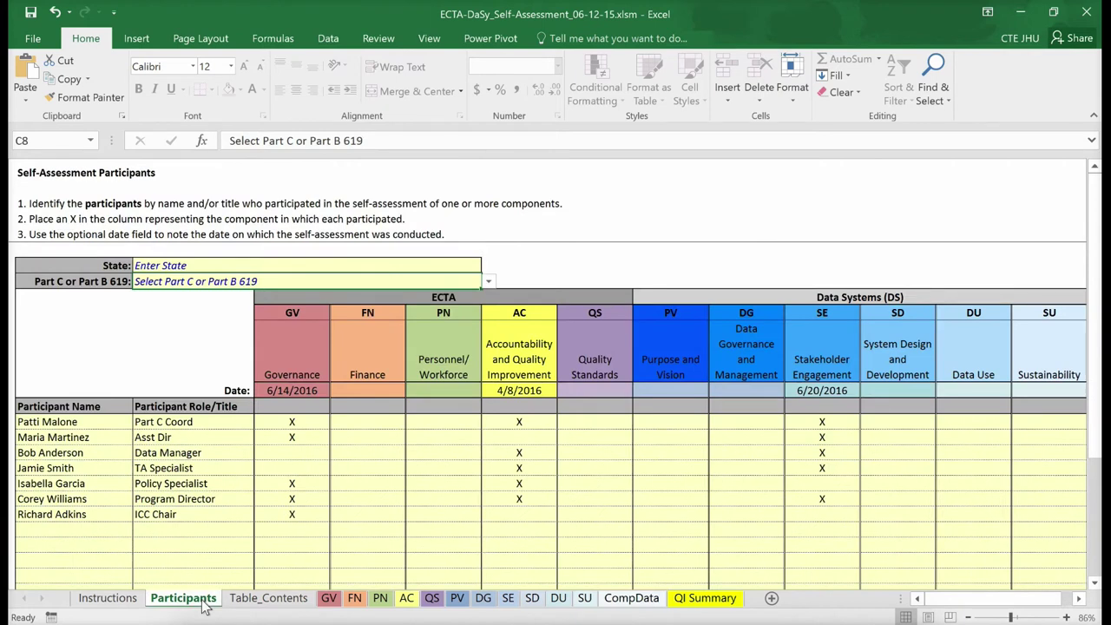
{"action": "left_click", "coordinate": [490, 284]}
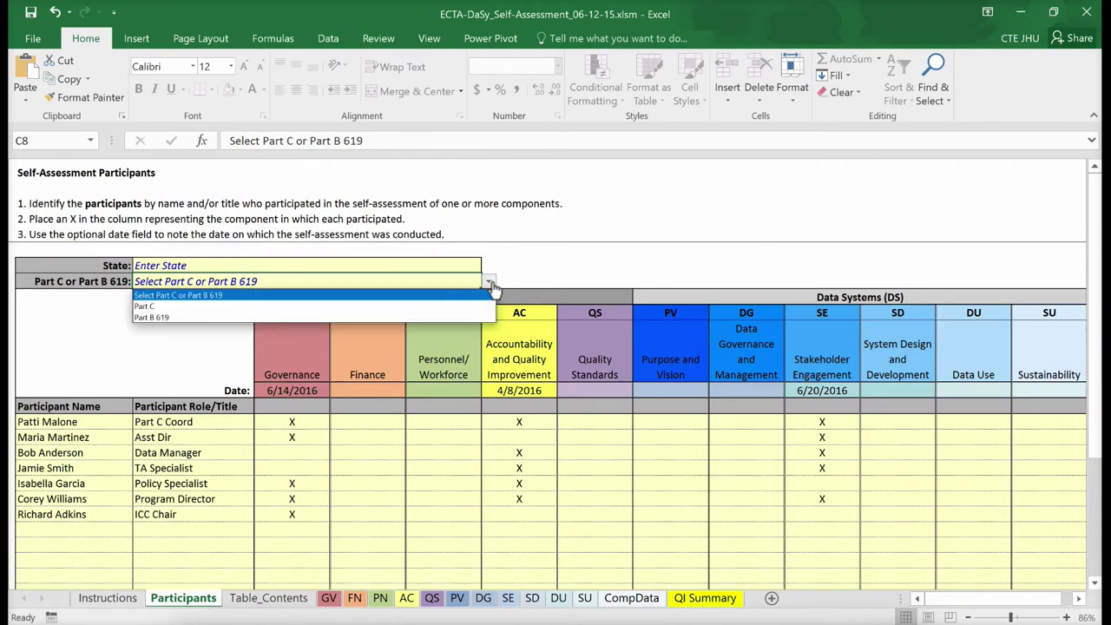
{"action": "left_click", "coordinate": [463, 319]}
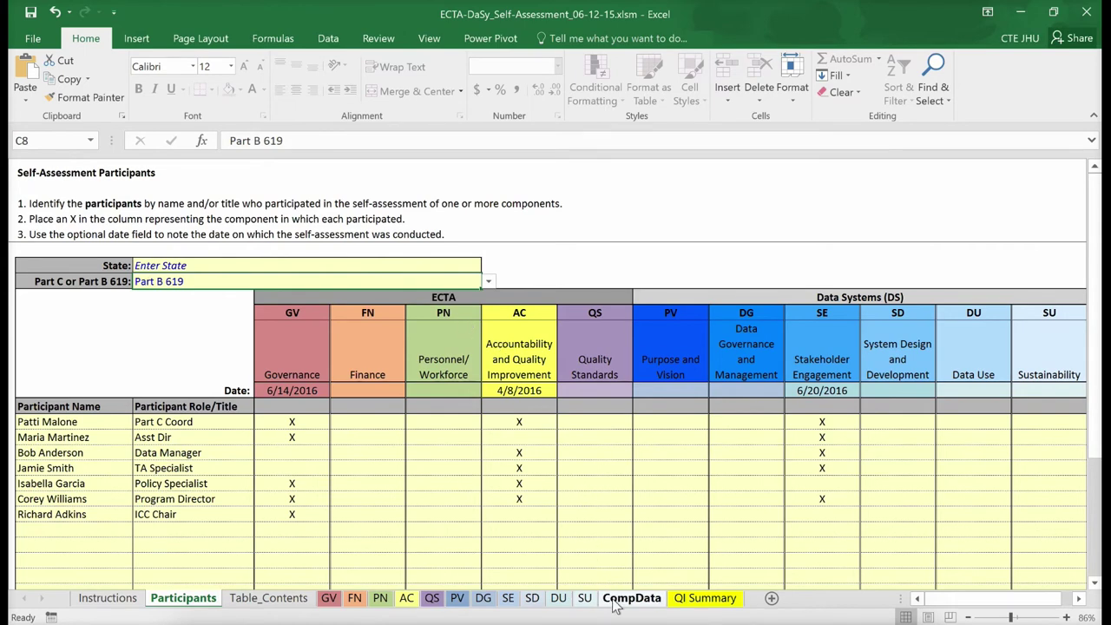
On CompData, mark SP/T element F's Has this? answer as not applicable.
{"action": "left_click", "coordinate": [631, 598]}
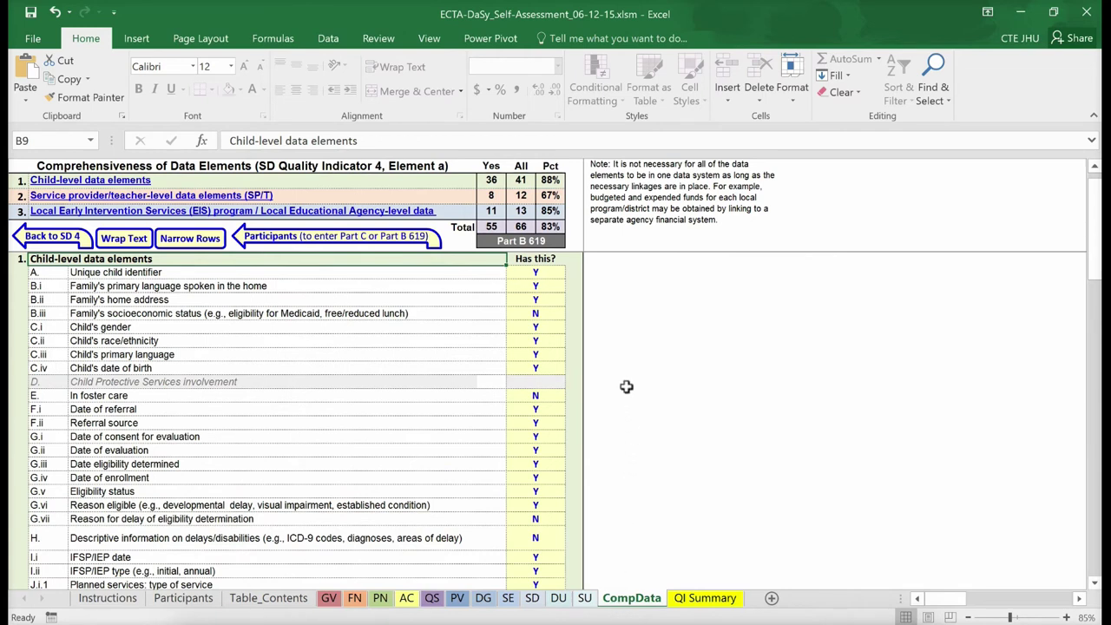
{"action": "scroll", "coordinate": [626, 386], "scroll_direction": "down", "scroll_amount": 7}
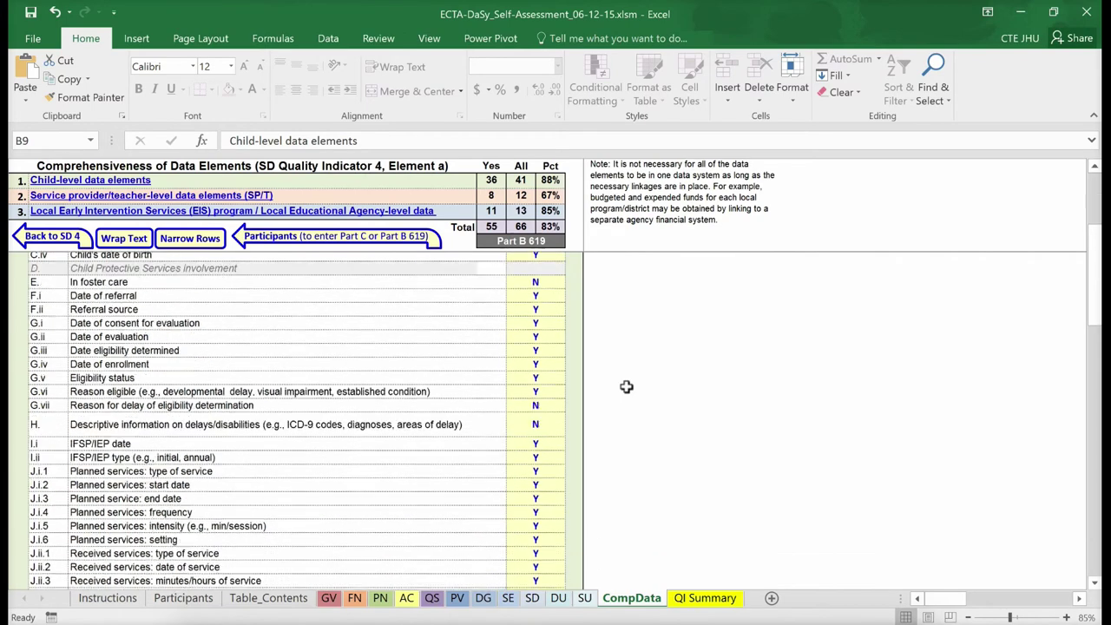
{"action": "scroll", "coordinate": [625, 386], "scroll_direction": "down", "scroll_amount": 7}
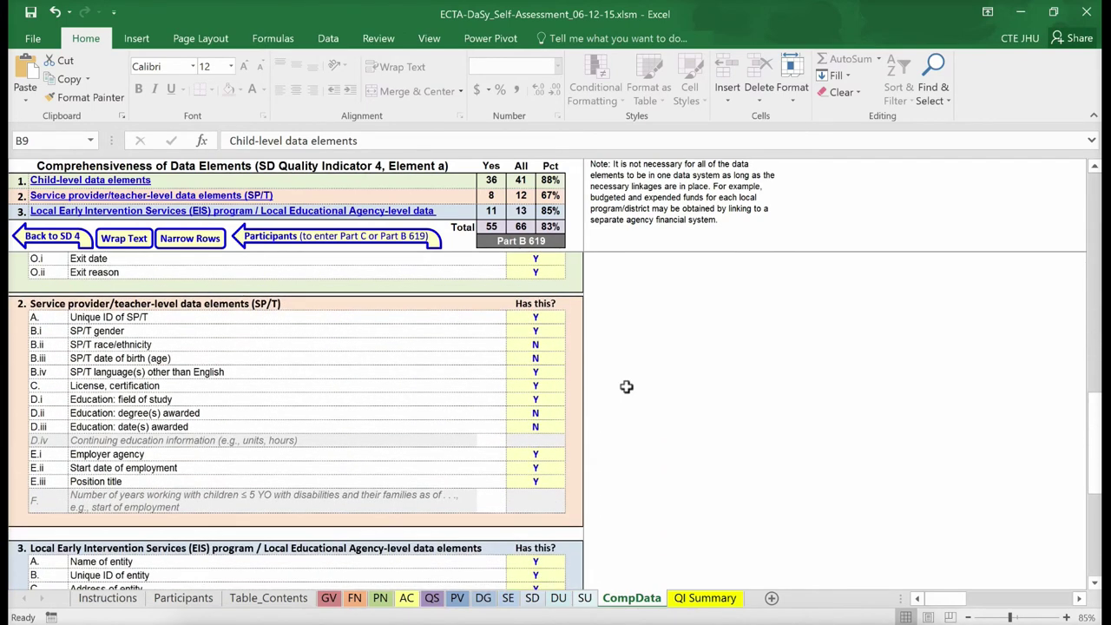
{"action": "left_click", "coordinate": [536, 504]}
{"action": "left_click", "coordinate": [573, 506]}
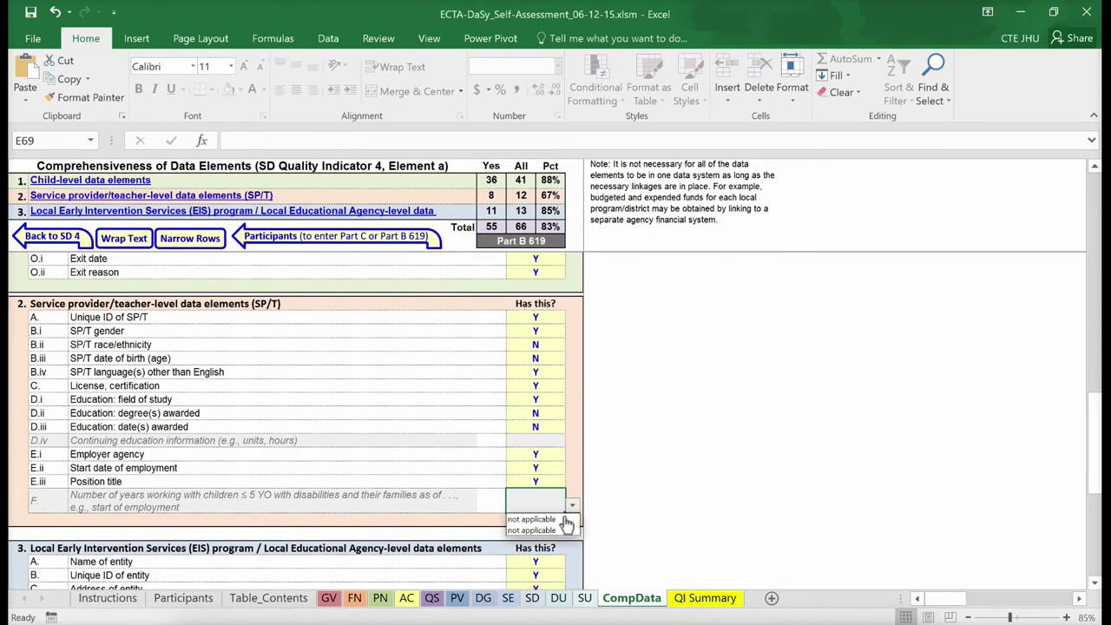
{"action": "left_click", "coordinate": [564, 521]}
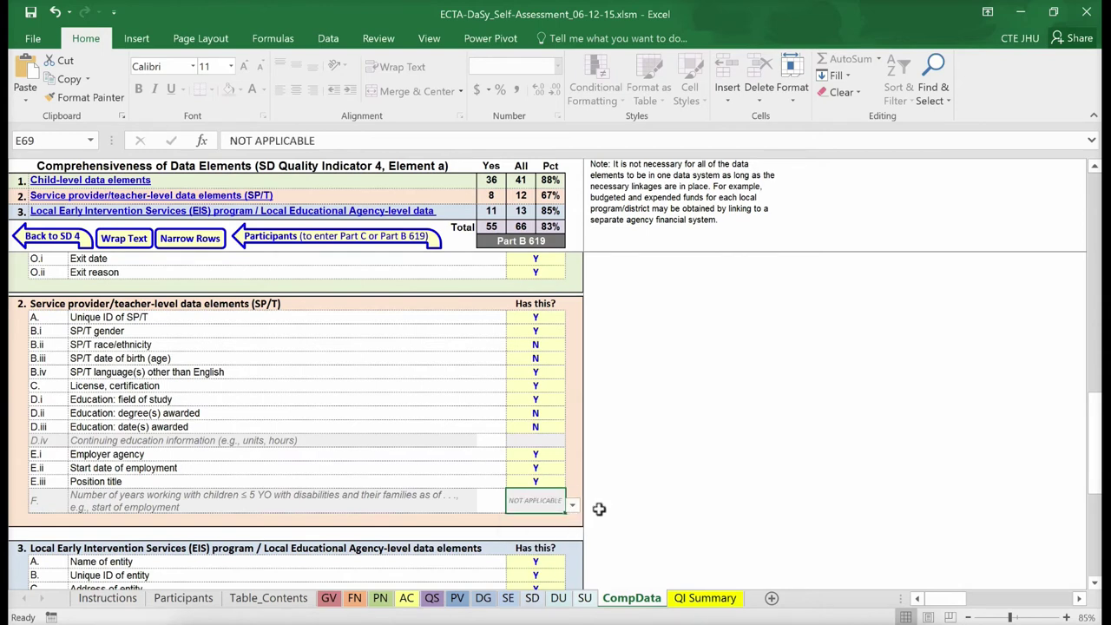
{"action": "left_click", "coordinate": [599, 509]}
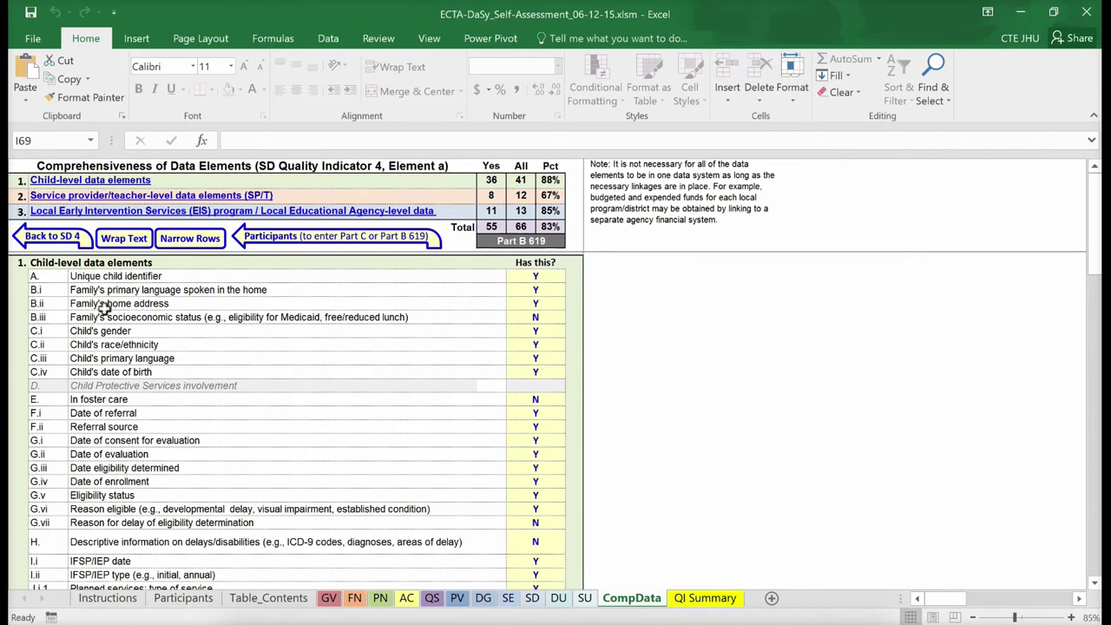
Back on the SD sheet's QI 4 ratings, keep element p (transactional data systems) in L87 rated Not Applicable.
{"action": "left_click", "coordinate": [71, 241]}
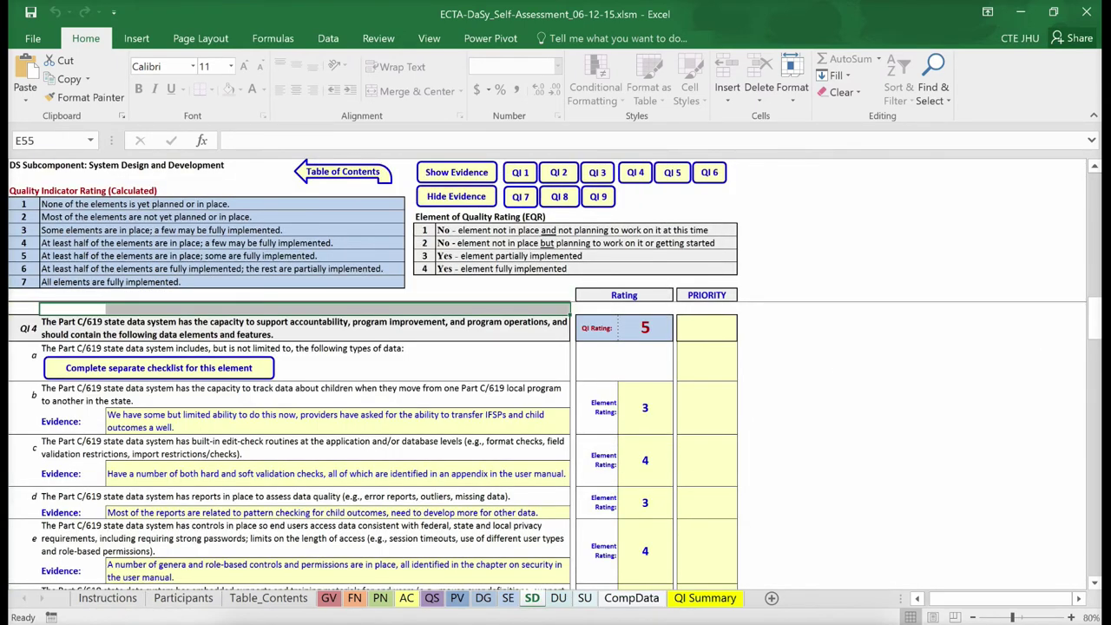
{"action": "left_click_drag", "start_coordinate": [1093, 334], "coordinate": [1100, 399]}
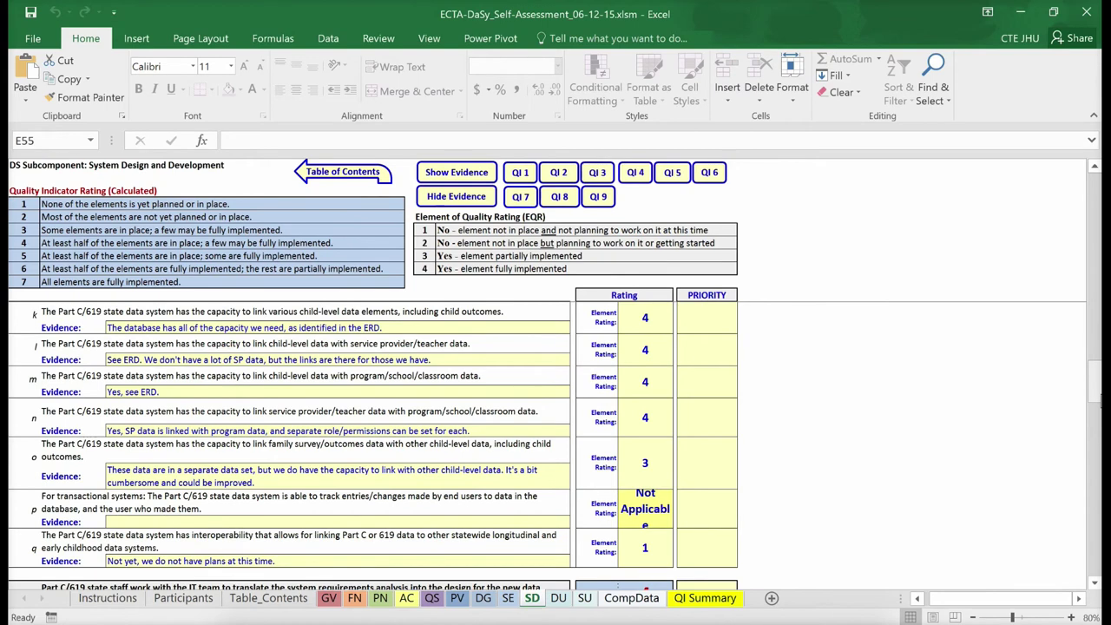
{"action": "left_click_drag", "start_coordinate": [1097, 398], "coordinate": [1097, 372]}
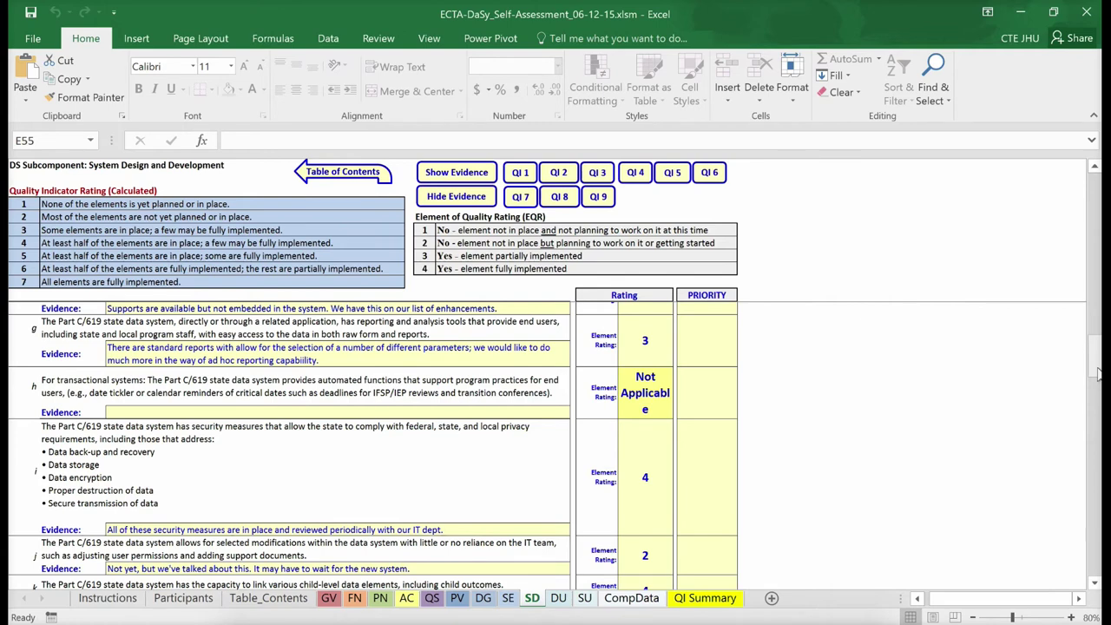
{"action": "left_click_drag", "start_coordinate": [1097, 372], "coordinate": [1098, 396]}
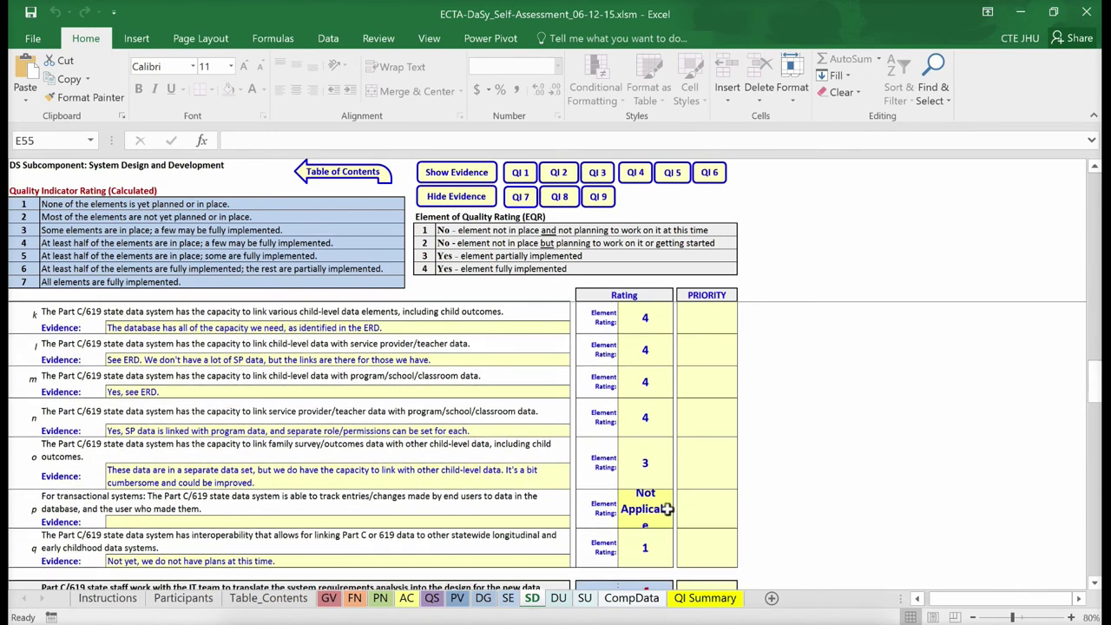
{"action": "left_click", "coordinate": [666, 523]}
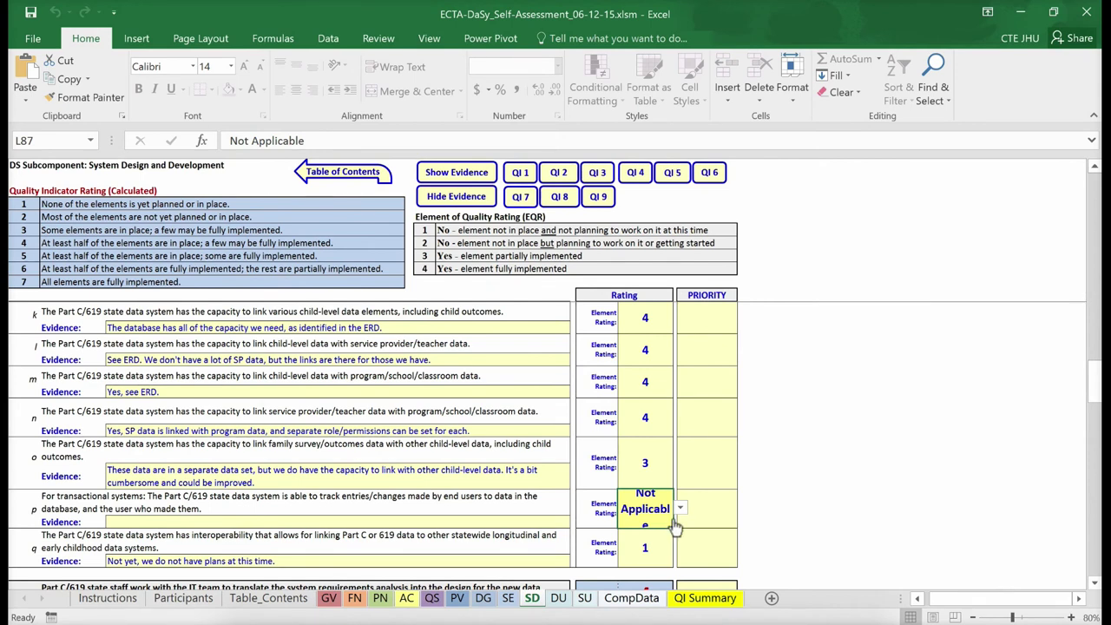
{"action": "left_click", "coordinate": [682, 509]}
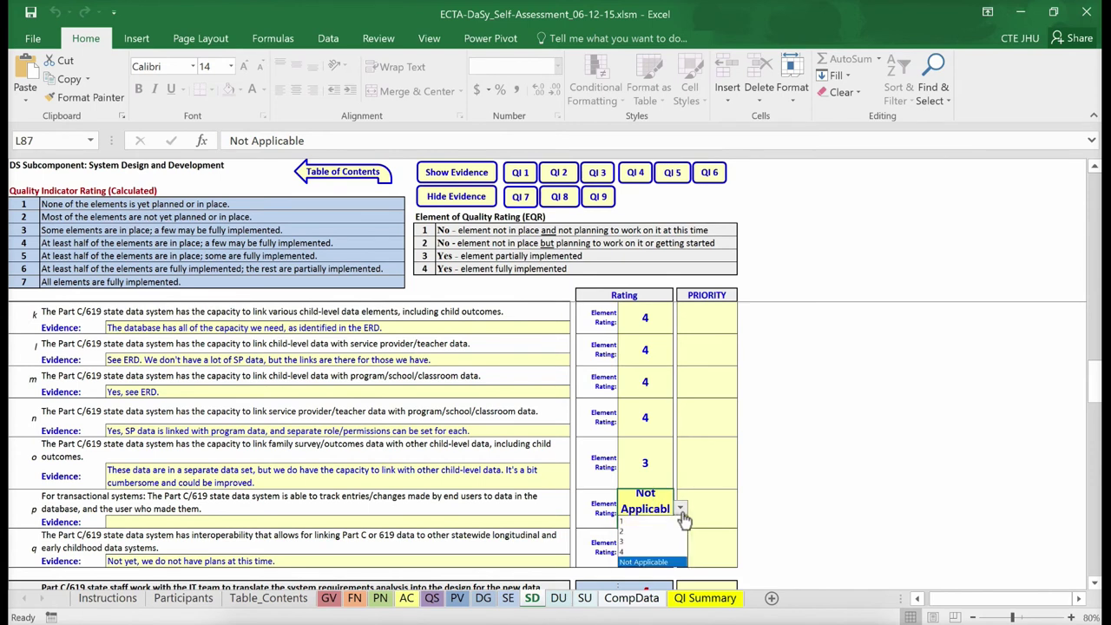
{"action": "left_click", "coordinate": [670, 563]}
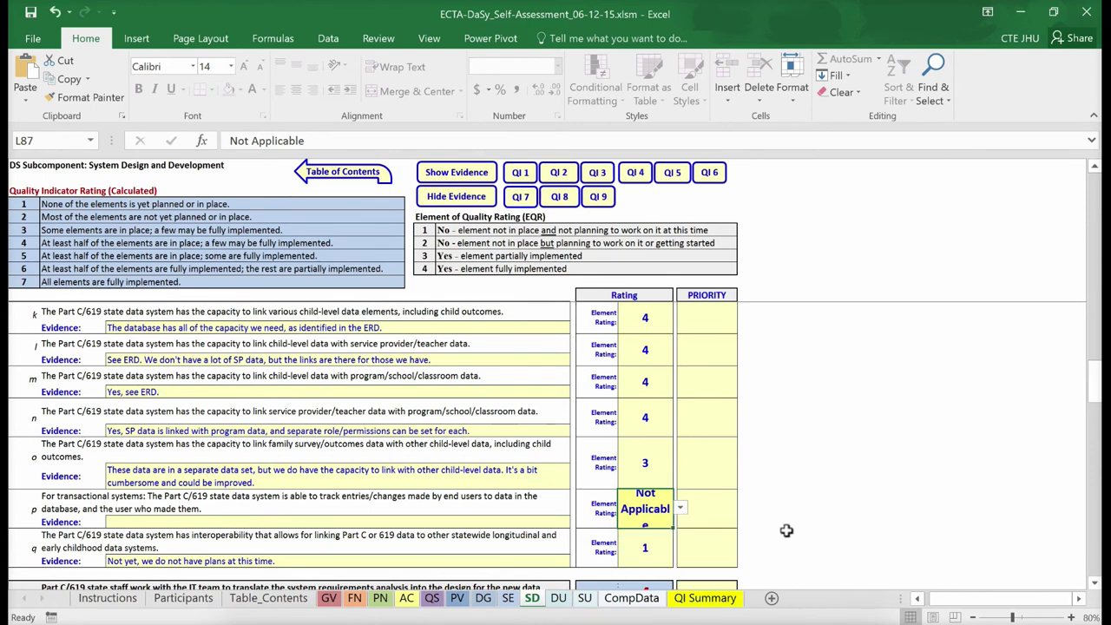
{"action": "scroll", "coordinate": [651, 403], "scroll_direction": "down", "scroll_amount": 3}
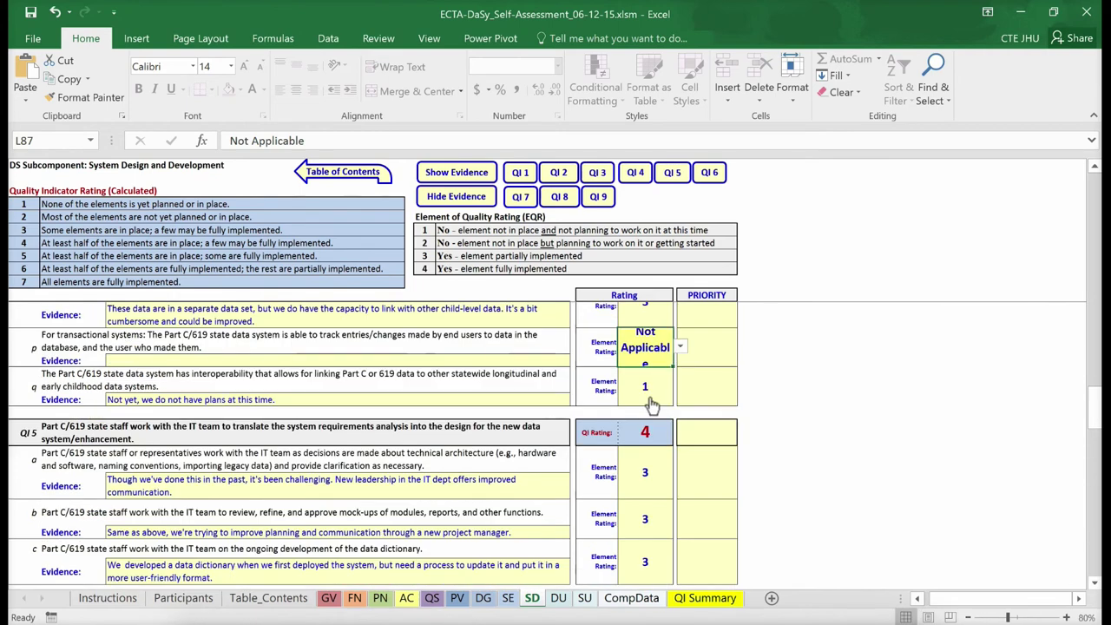
On the Quality Standards sheet, enter rating 2 for element i (L29) and 1 for element k (L33).
{"action": "left_click", "coordinate": [436, 605]}
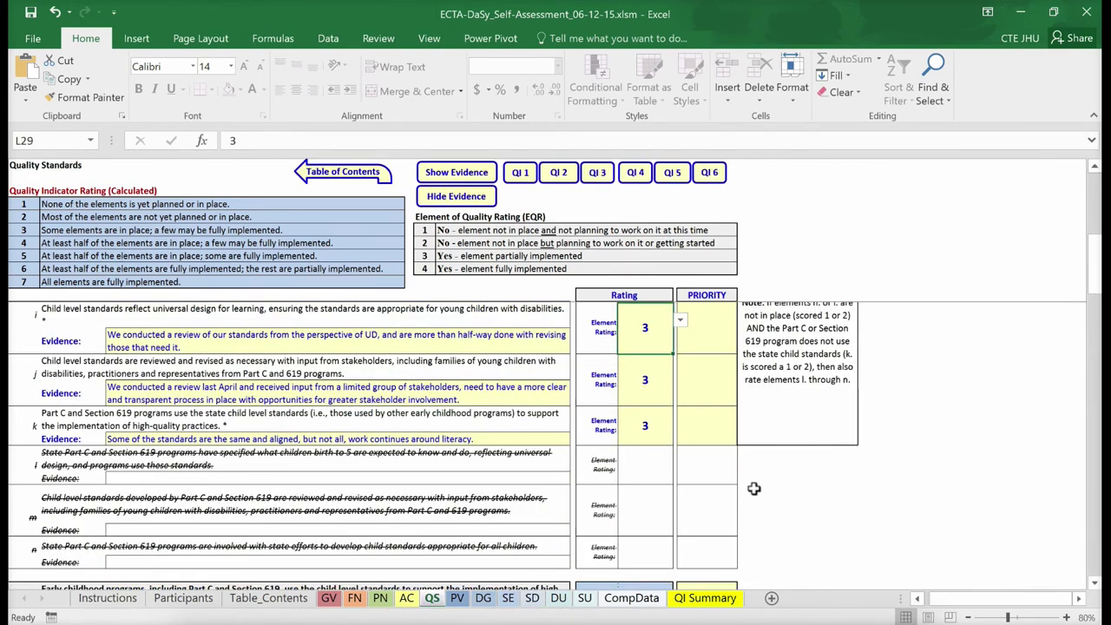
{"action": "scroll", "coordinate": [753, 489], "scroll_direction": "up", "scroll_amount": 2}
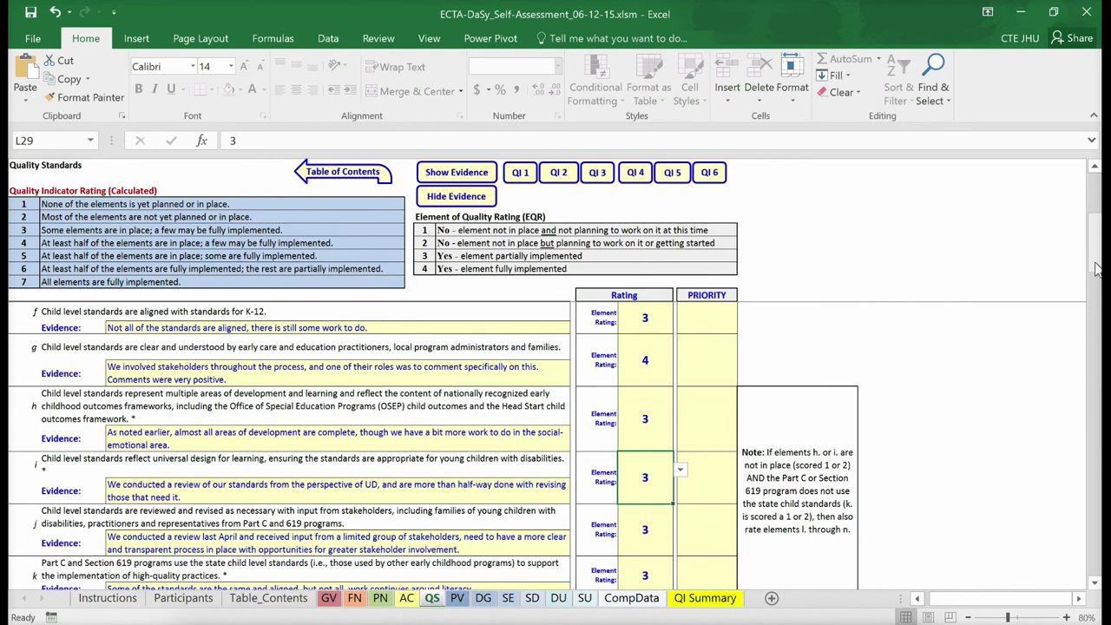
{"action": "left_click_drag", "start_coordinate": [1096, 269], "coordinate": [1095, 276]}
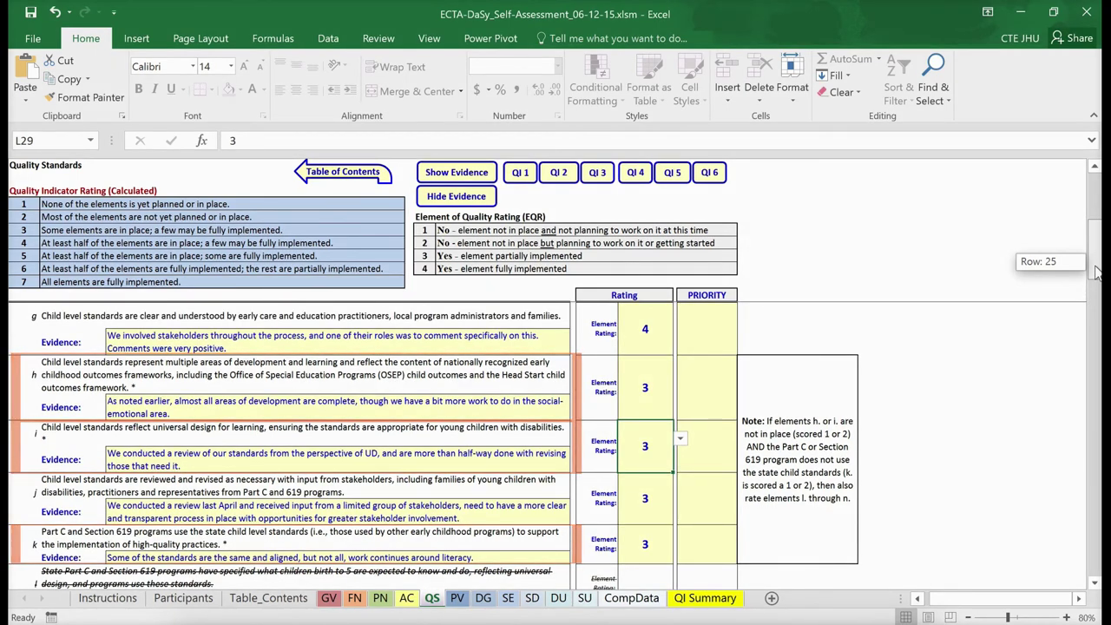
{"action": "left_click_drag", "start_coordinate": [1096, 272], "coordinate": [1096, 289]}
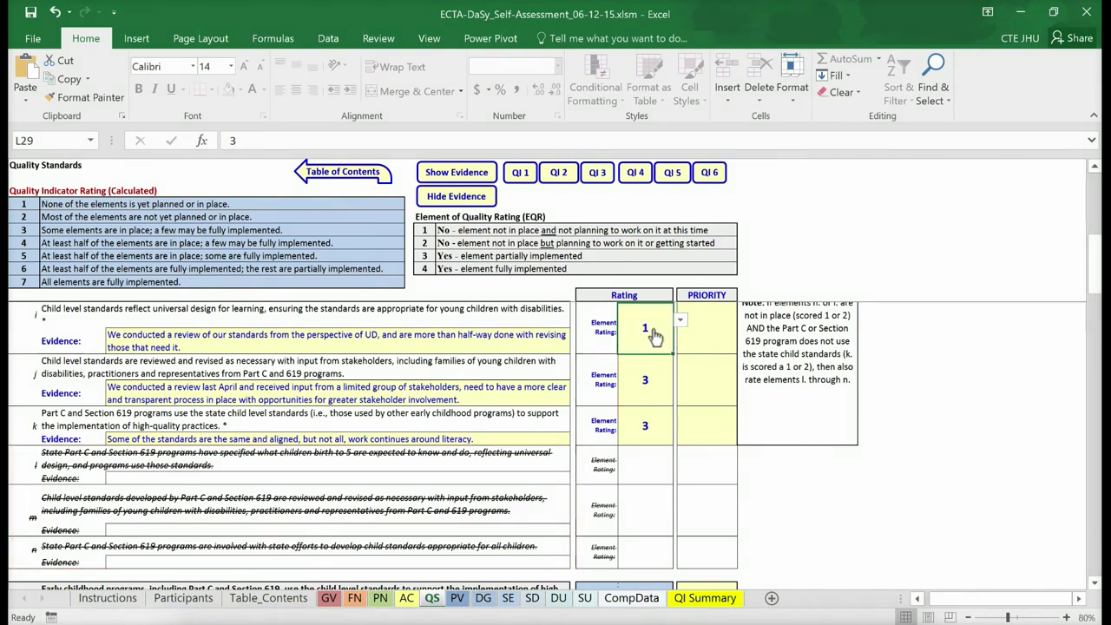
{"action": "type", "text": "2"}
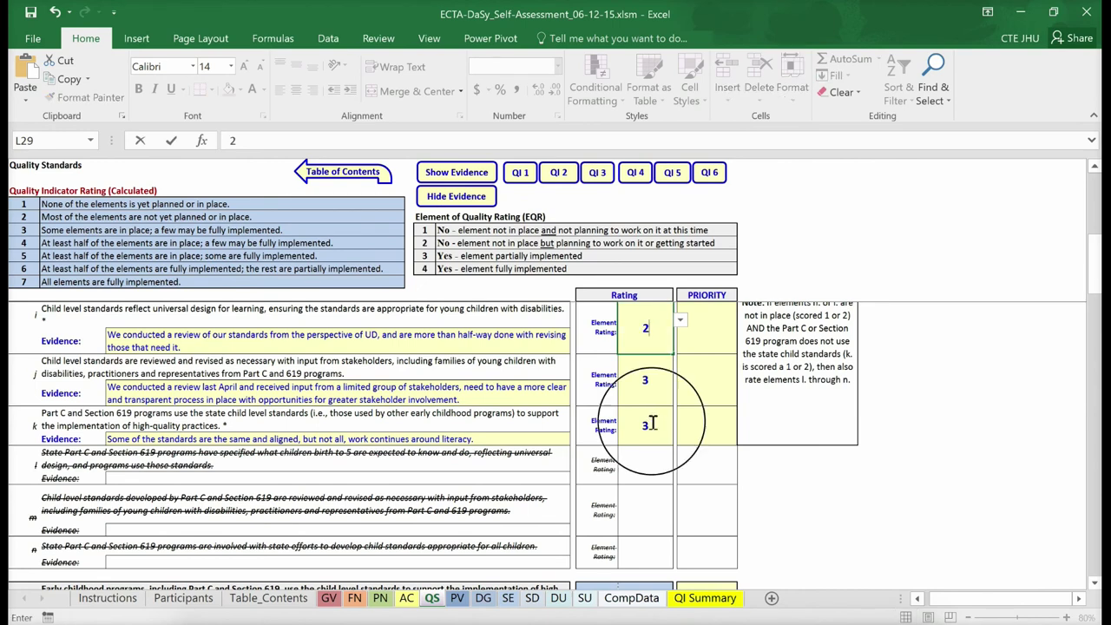
{"action": "left_click", "coordinate": [651, 424]}
{"action": "type", "text": "1"}
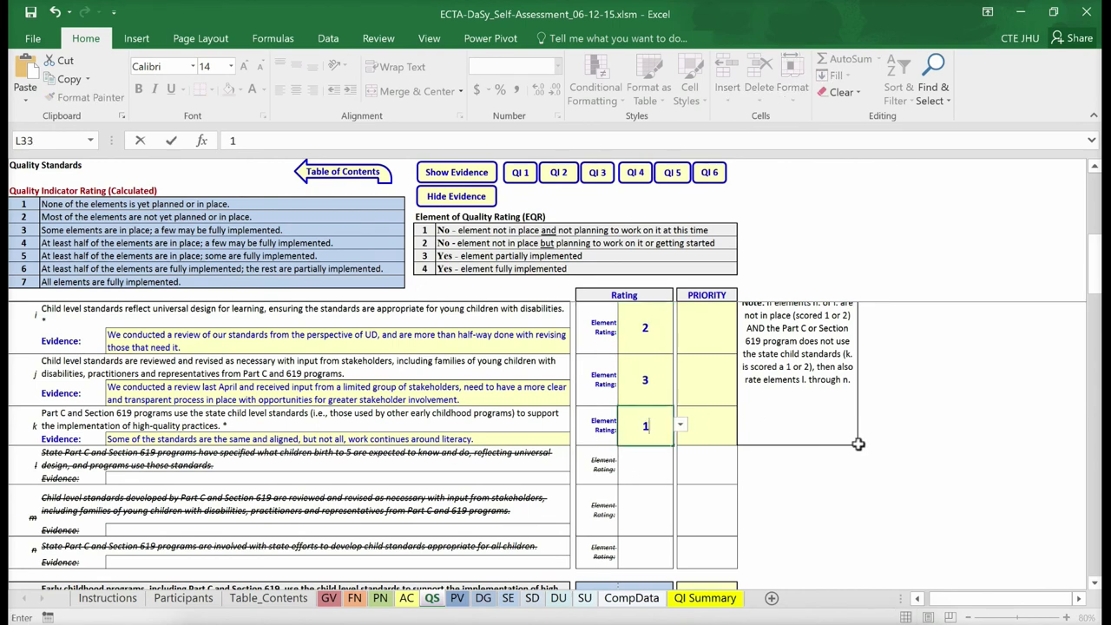
{"action": "left_click", "coordinate": [855, 476]}
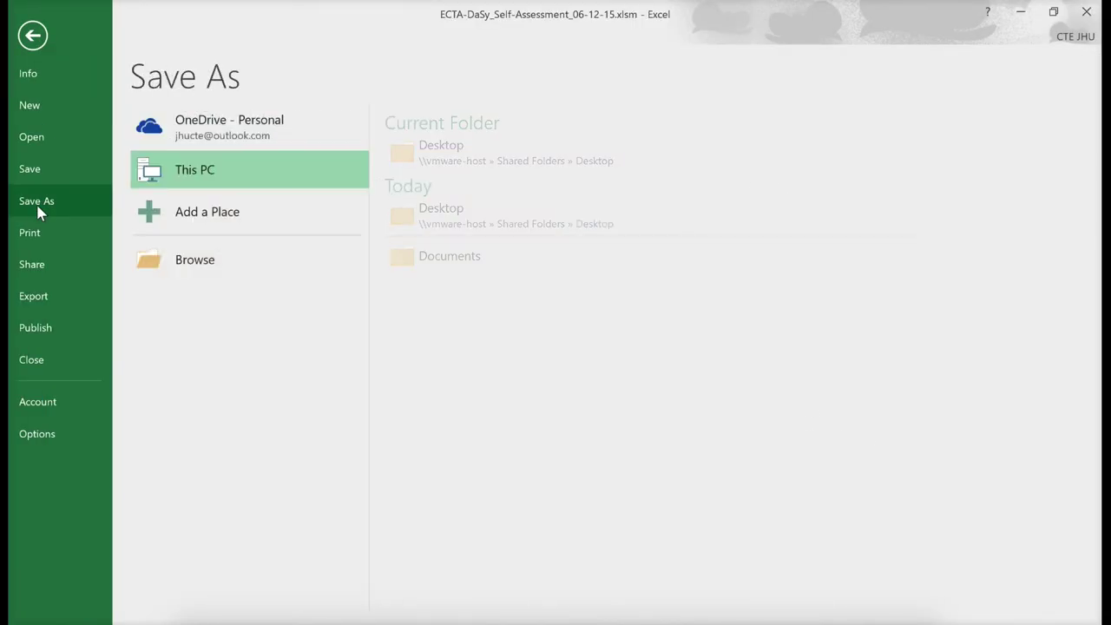
{"action": "left_click", "coordinate": [219, 260]}
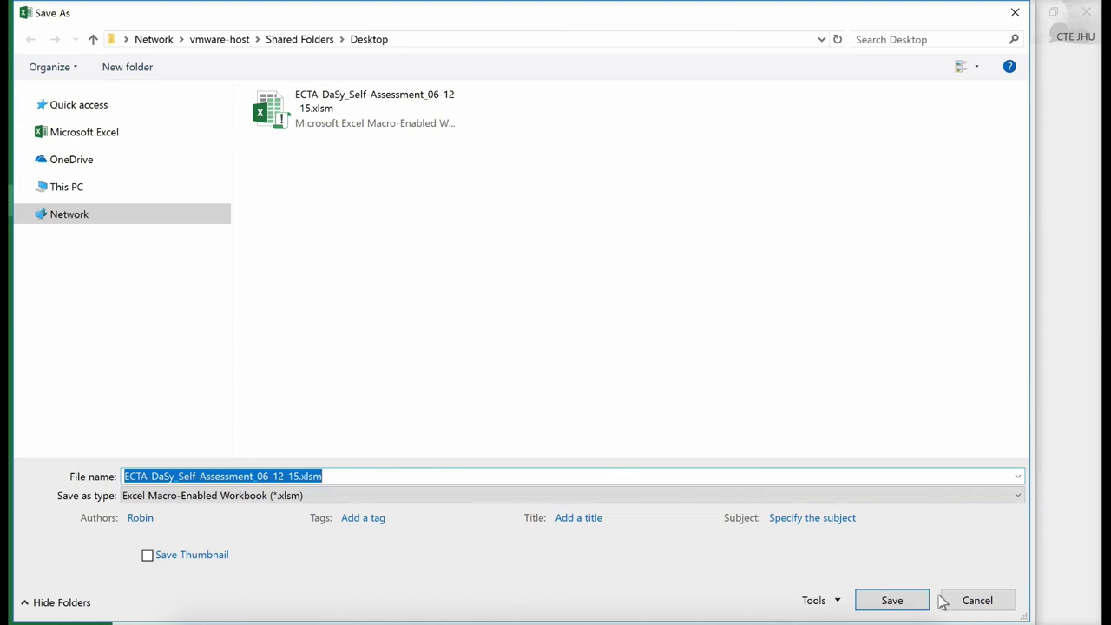
{"action": "left_click", "coordinate": [967, 600]}
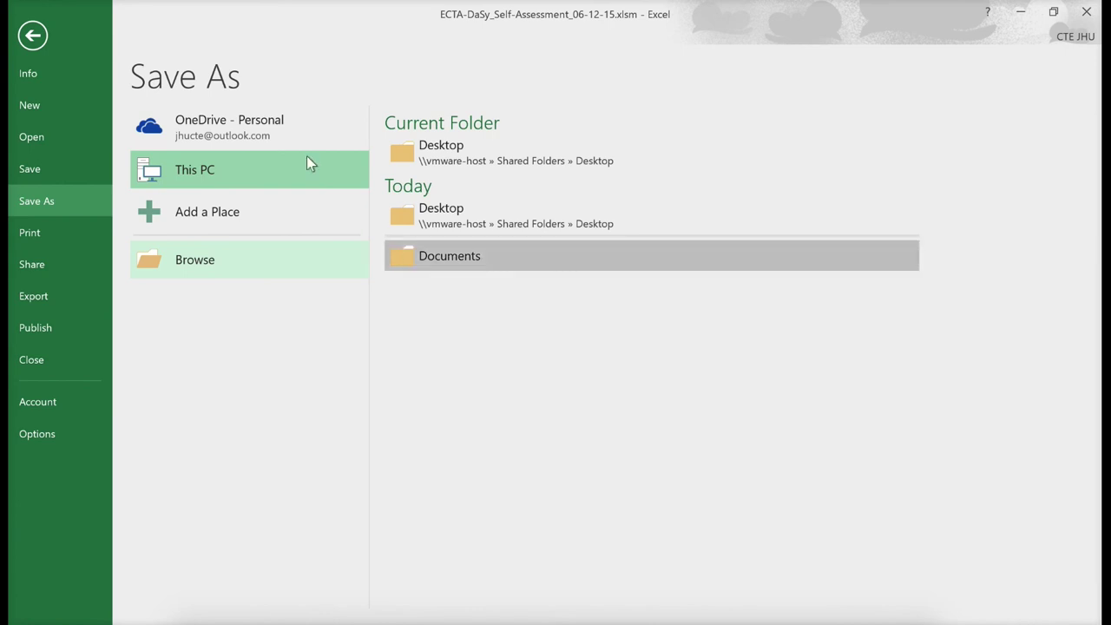
{"action": "left_click", "coordinate": [34, 40]}
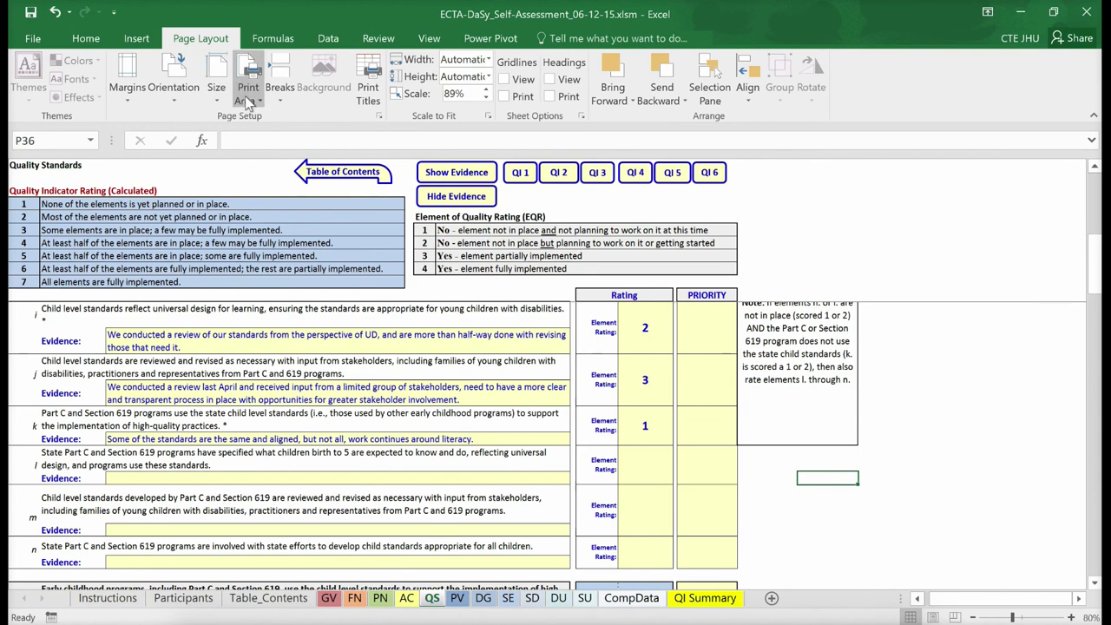
{"action": "left_click", "coordinate": [37, 44]}
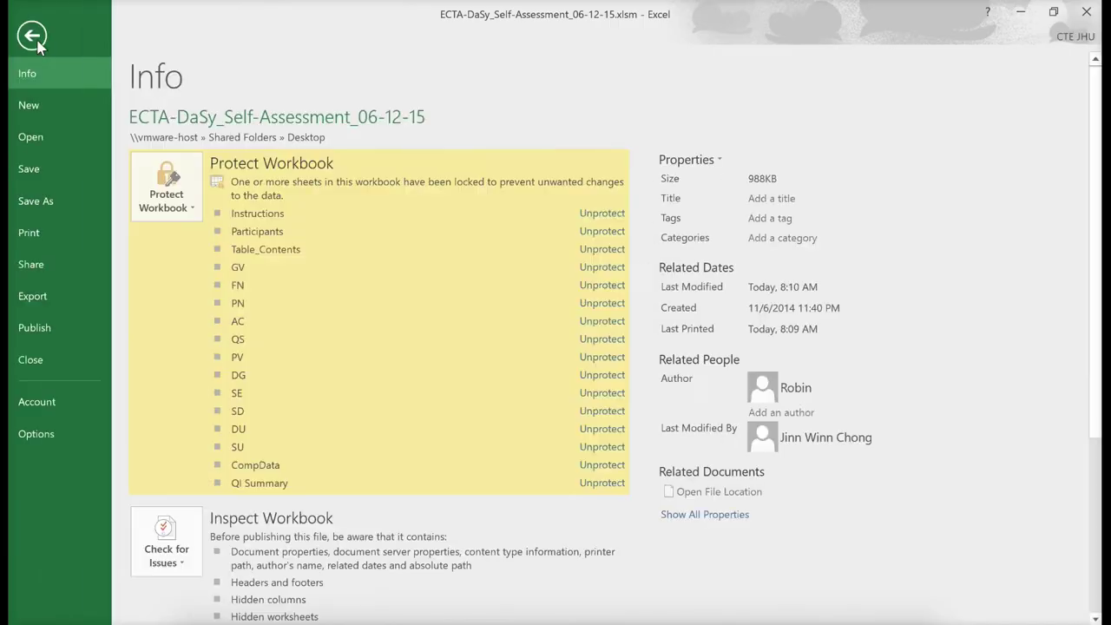
{"action": "left_click", "coordinate": [45, 225]}
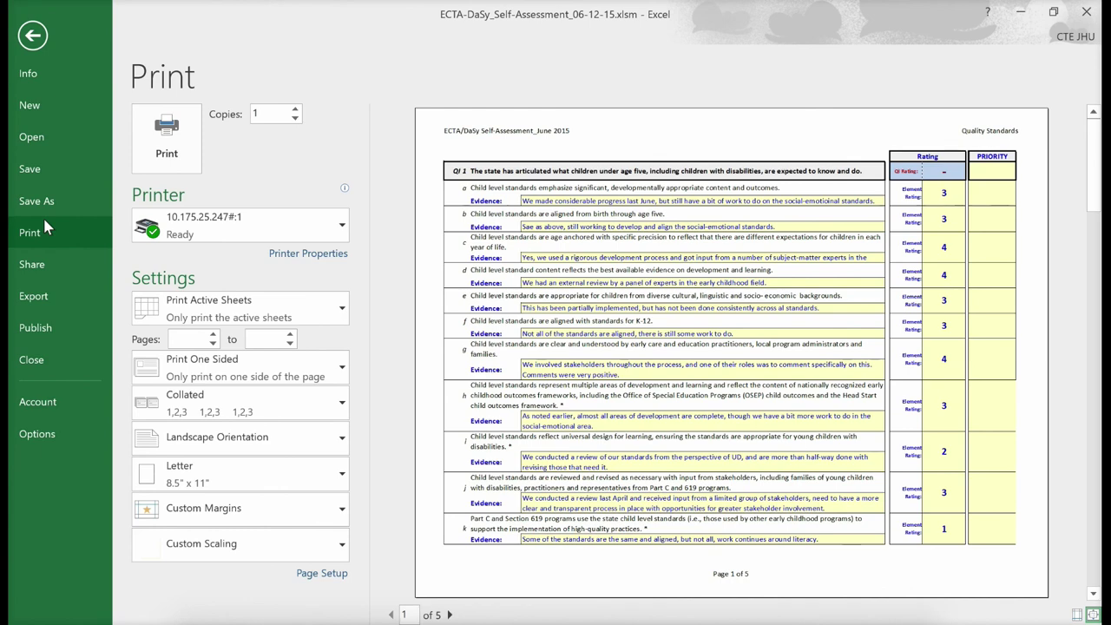
{"action": "left_click", "coordinate": [32, 51]}
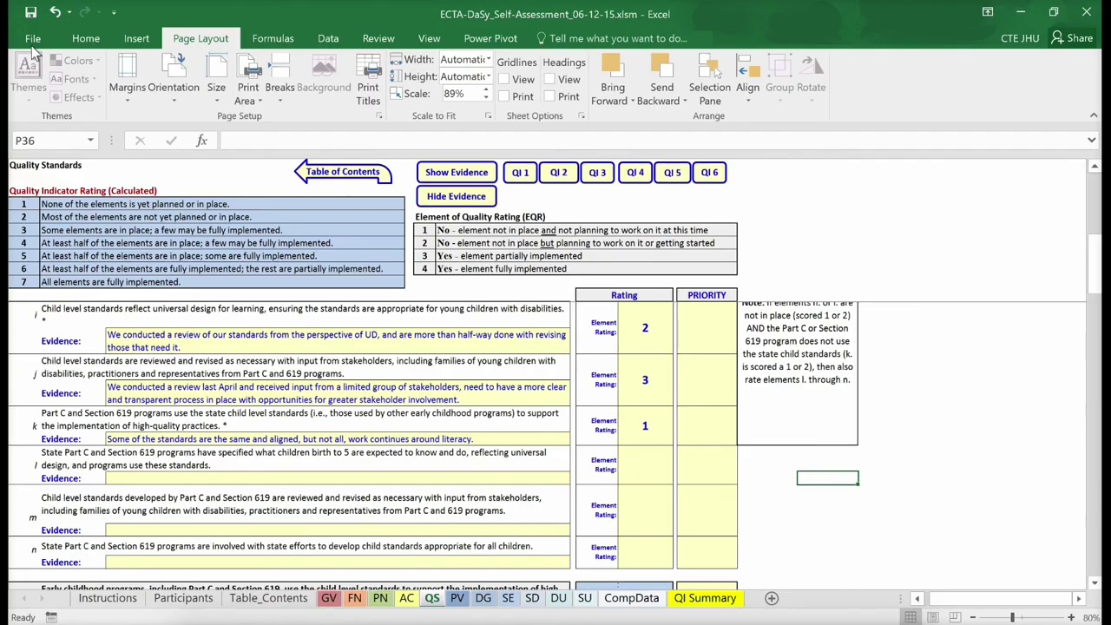